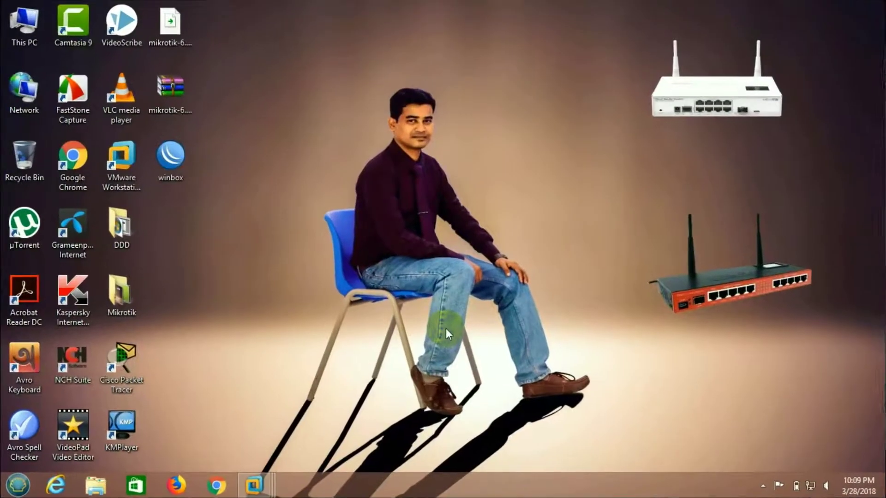
# - Switch to the Computer-1 virtual machine, open WinBox and connect to the router at 192.168.195.131, dismissing the welcome notice
pyautogui.moveTo(254, 485)
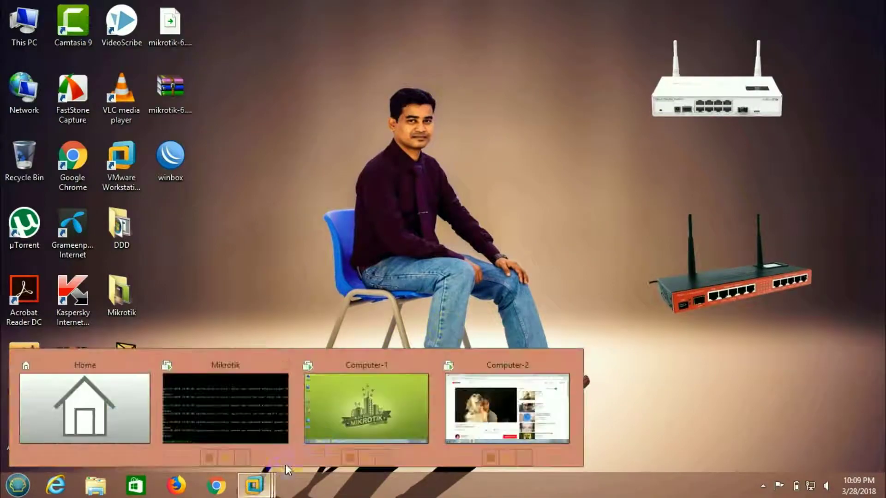
pyautogui.click(397, 409)
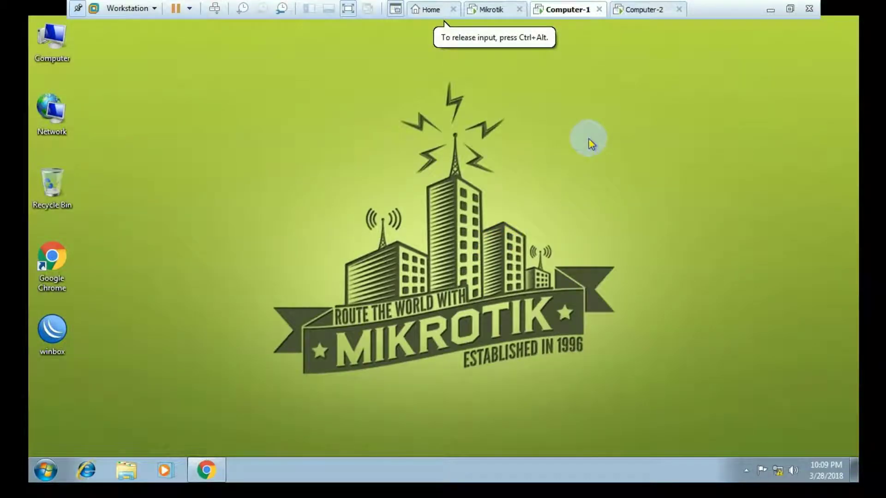
pyautogui.doubleClick(58, 332)
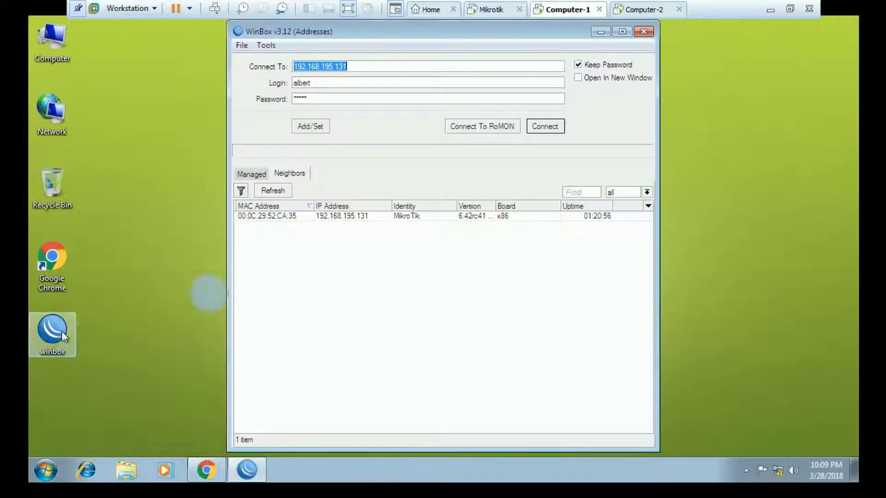
pyautogui.click(342, 217)
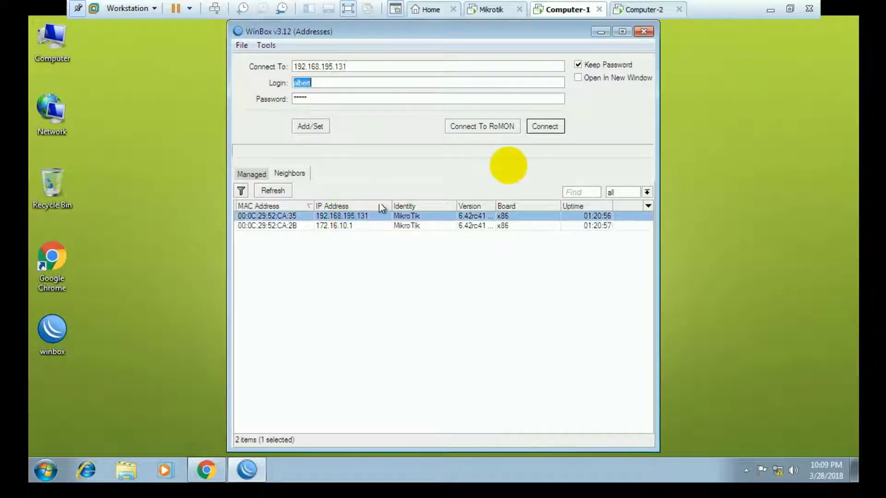
pyautogui.click(545, 126)
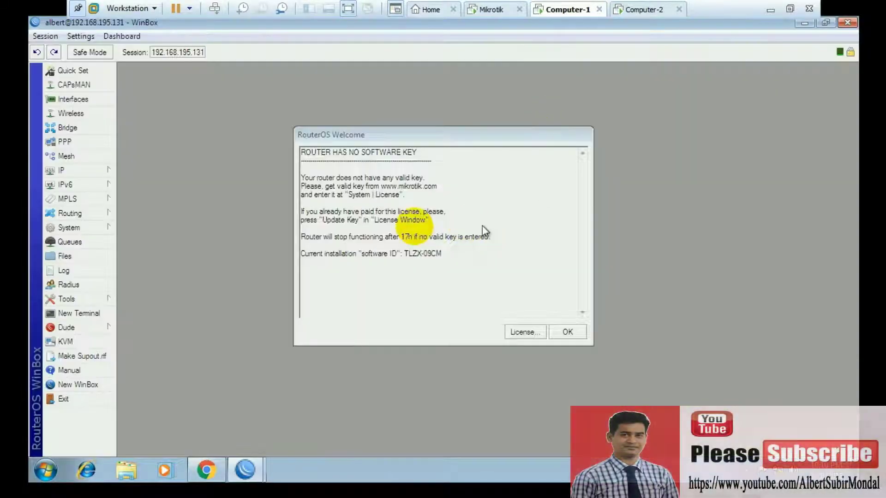
pyautogui.click(568, 332)
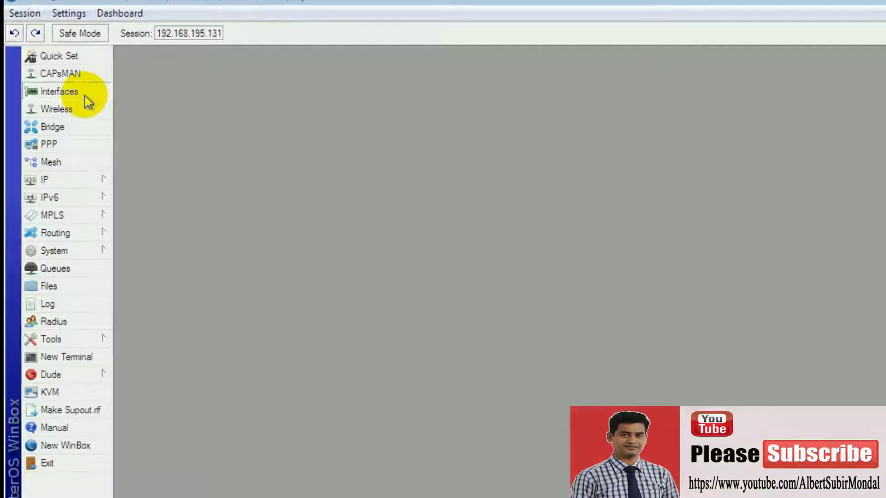
# - Set the LAN interface's ARP mode to reply-only and apply the change
pyautogui.click(85, 95)
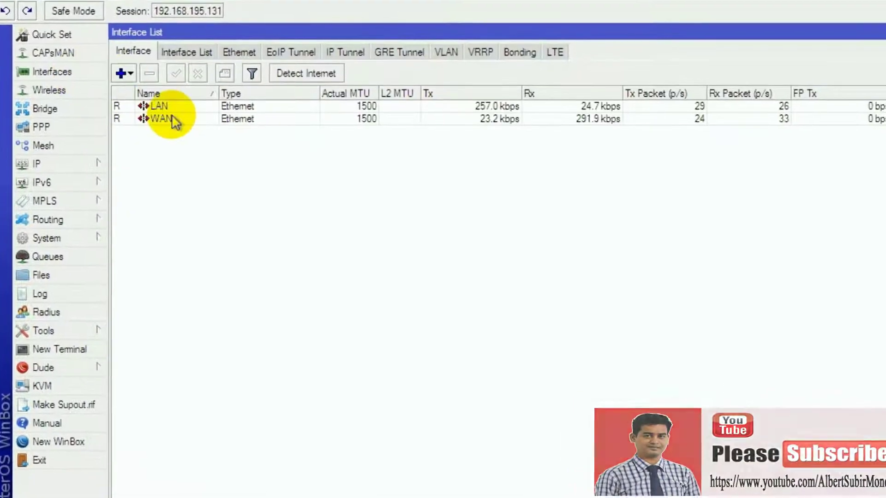
pyautogui.click(162, 102)
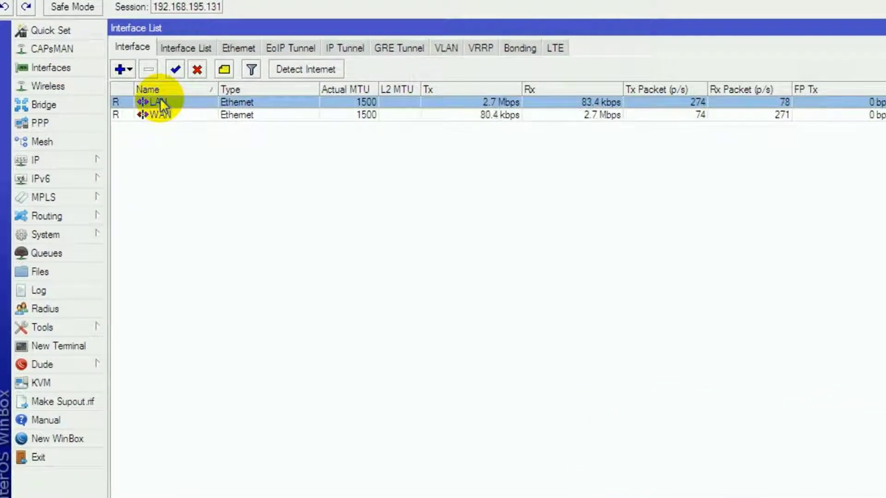
pyautogui.doubleClick(162, 102)
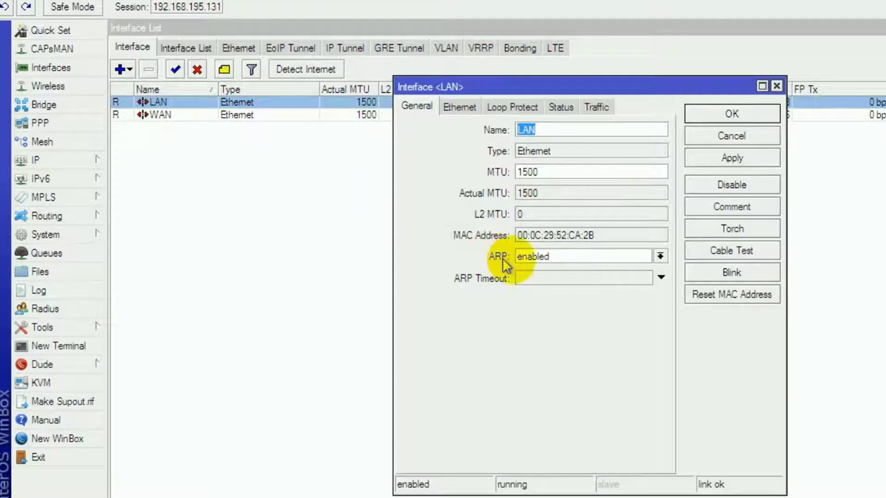
pyautogui.click(660, 256)
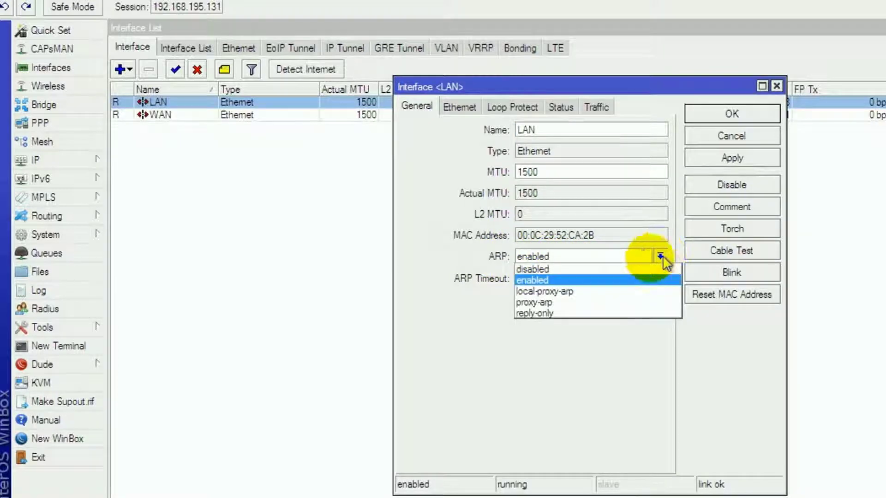
pyautogui.click(549, 313)
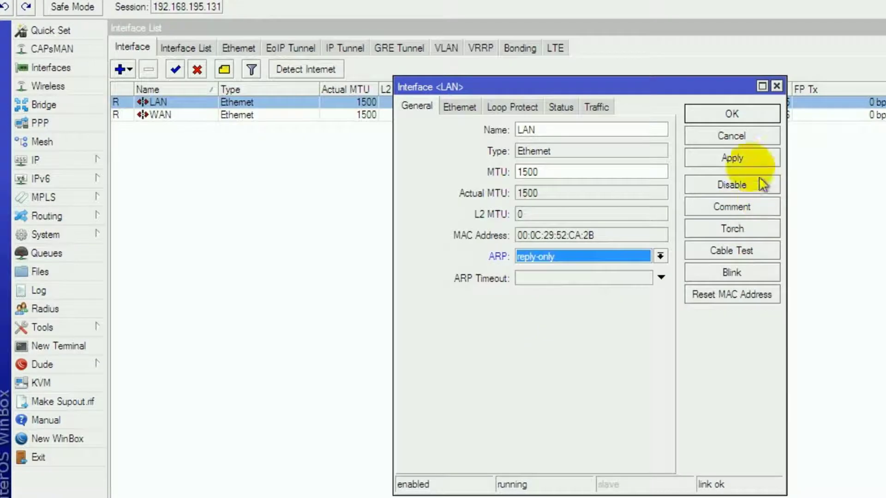
pyautogui.click(732, 158)
pyautogui.click(731, 113)
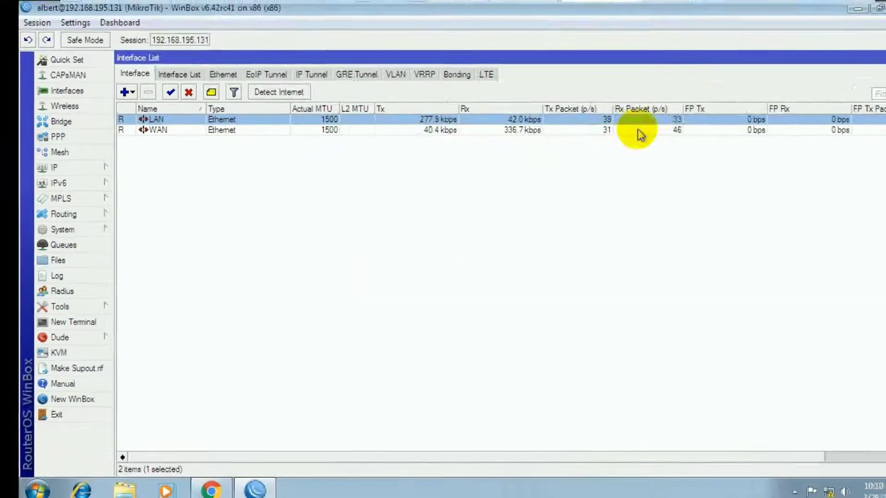
# - Close the router session, reopen WinBox and try to reconnect to the router by its IP address 192.168.195.131
pyautogui.click(852, 25)
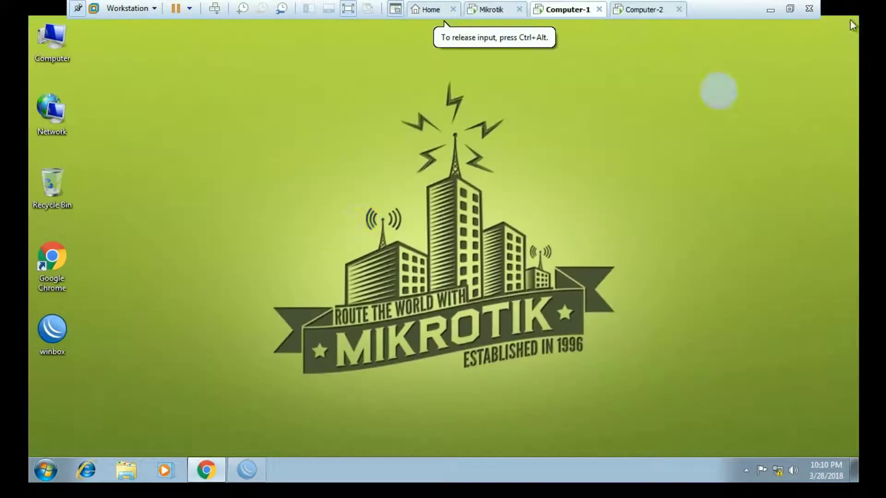
pyautogui.doubleClick(51, 353)
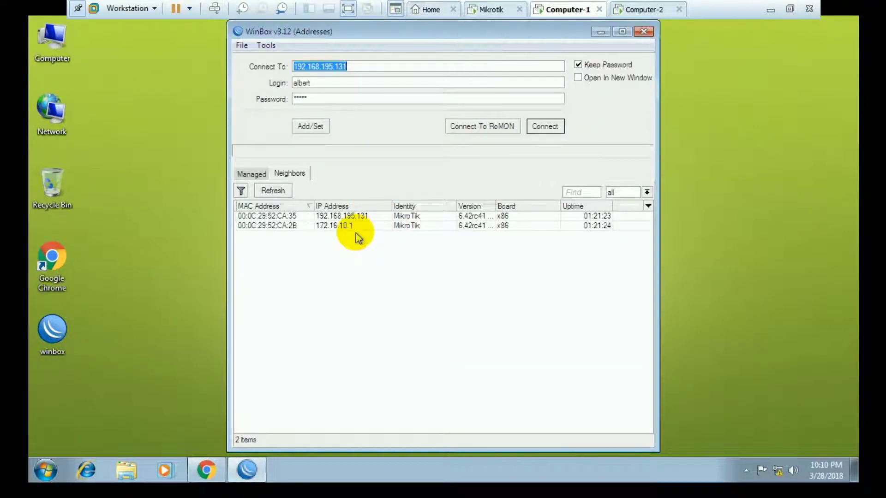
pyautogui.click(364, 216)
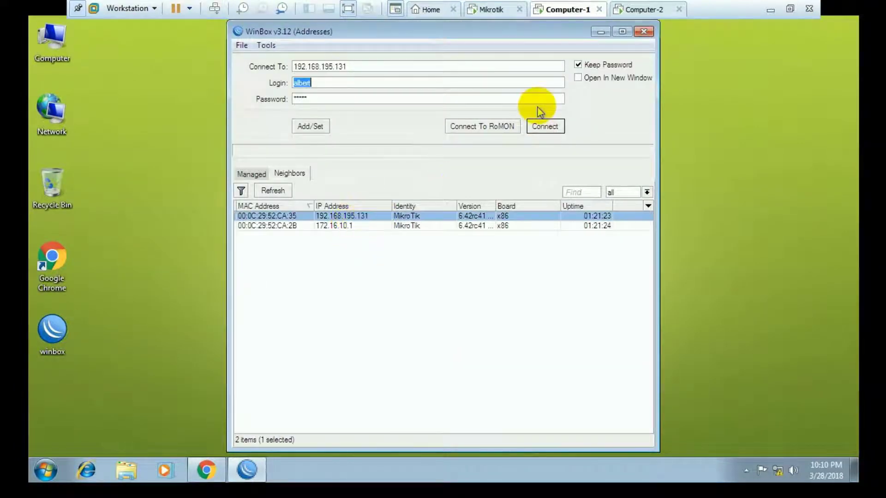
pyautogui.click(542, 127)
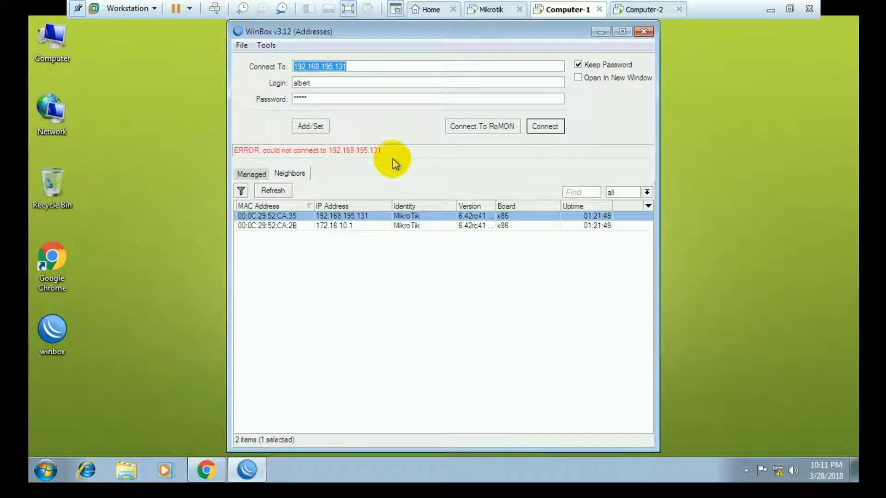
# - Connect to the router by its MAC address 00:0C:29:52:CA:35 and dismiss the welcome notice
pyautogui.click(302, 249)
pyautogui.click(264, 216)
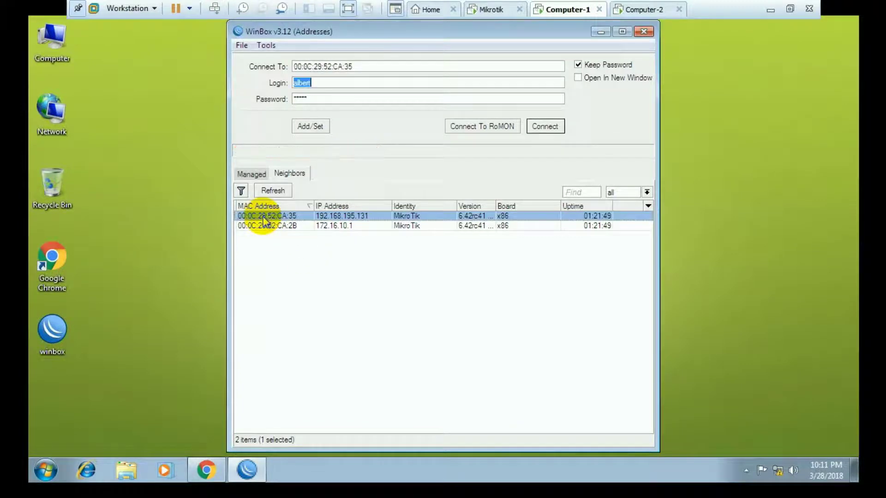
pyautogui.click(546, 126)
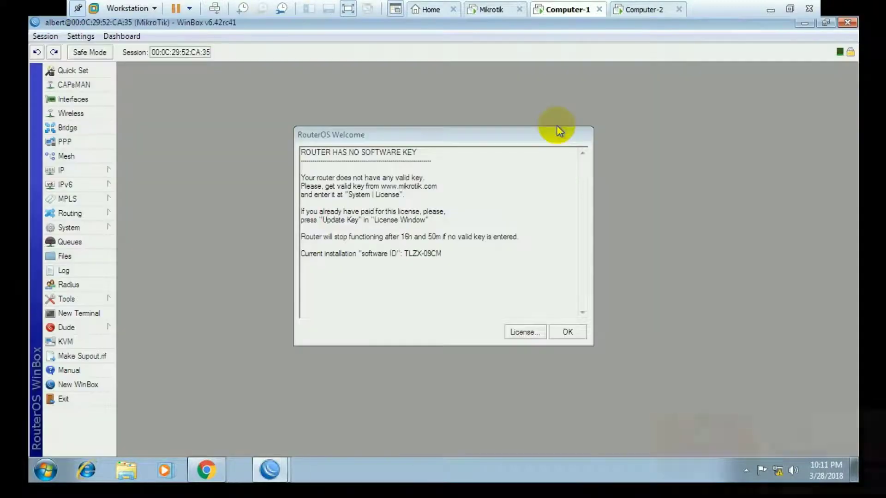
pyautogui.click(565, 333)
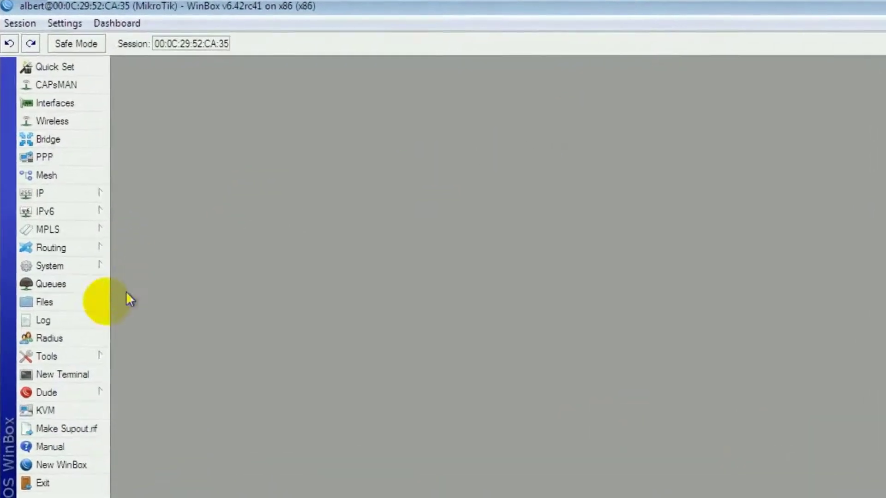
# - Run an IP Scan on the LAN interface for address 172.16.10.30 and select the device found
pyautogui.click(67, 358)
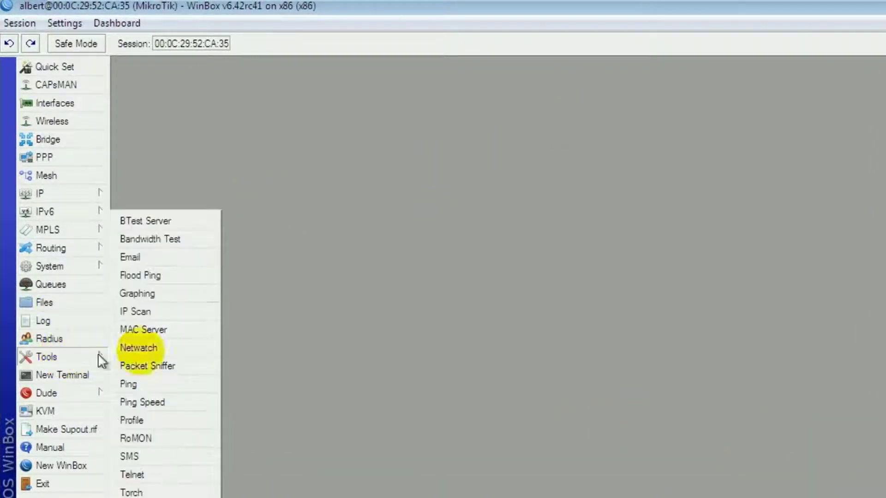
pyautogui.click(140, 311)
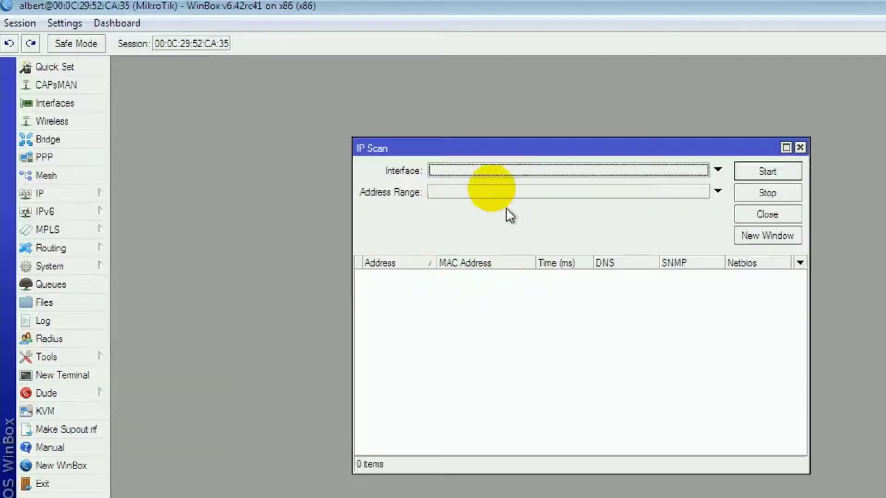
pyautogui.click(482, 173)
pyautogui.click(472, 193)
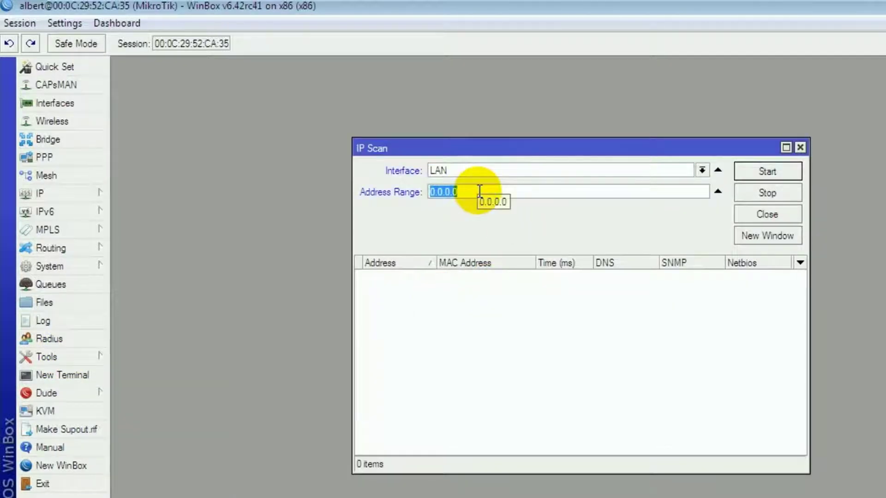
pyautogui.press('BackSpace')
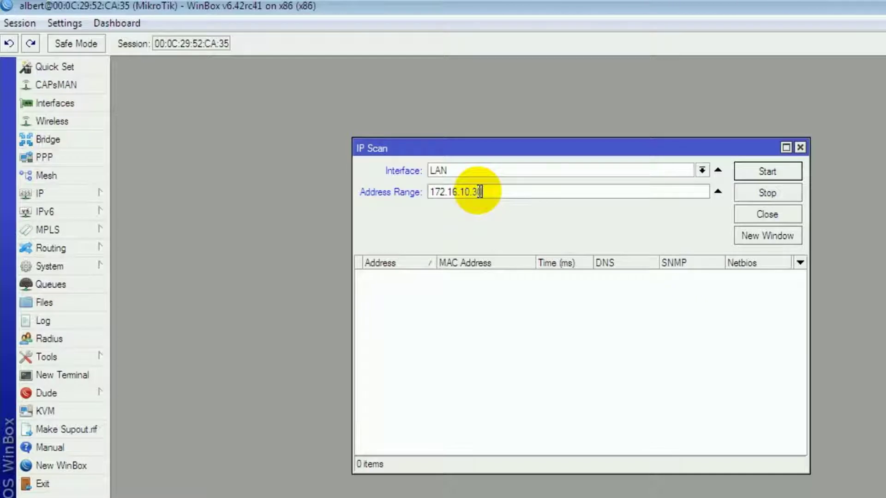
pyautogui.click(767, 171)
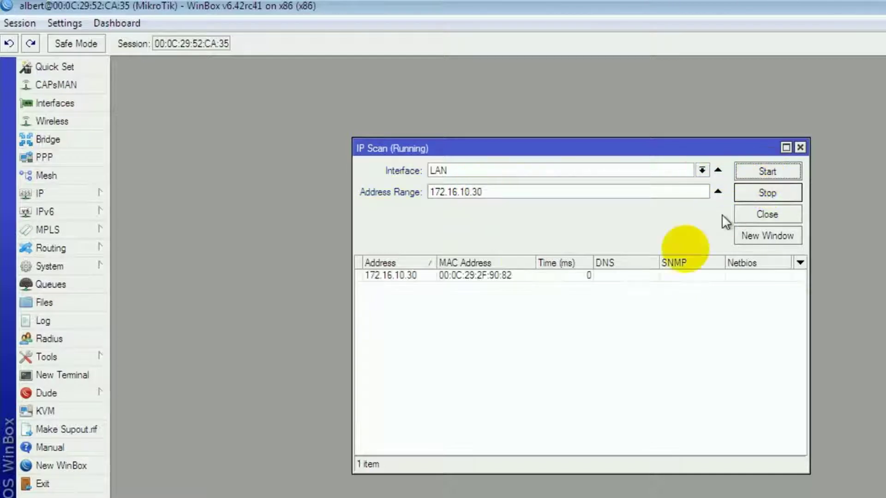
pyautogui.click(505, 279)
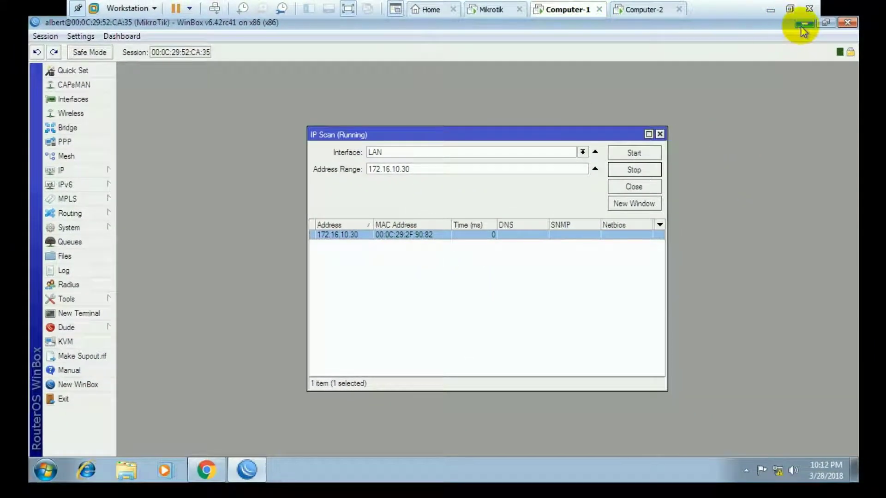
# - Minimize WinBox, open a Command Prompt and list the full ipconfig details of the Local Area Connection adapter
pyautogui.click(800, 26)
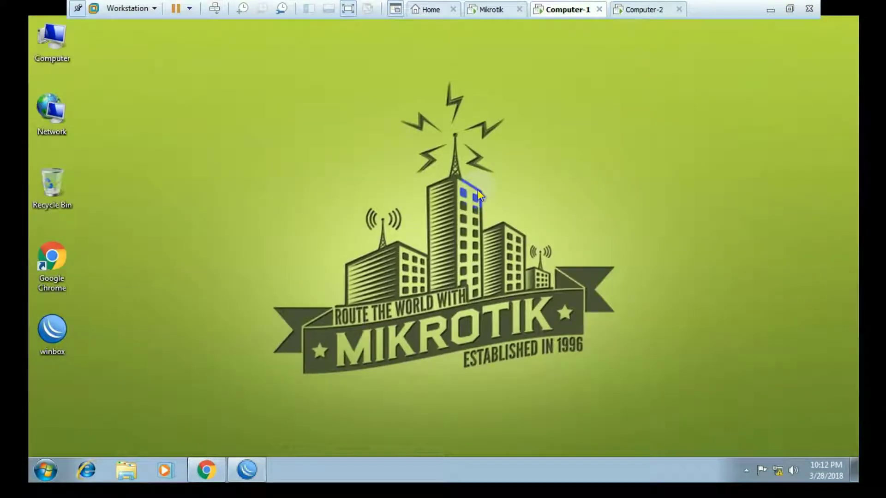
pyautogui.press('super+r')
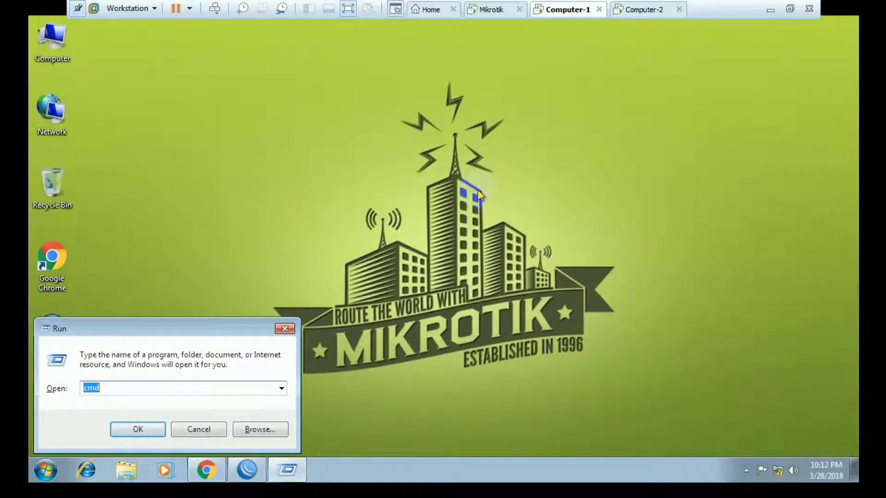
pyautogui.press('Return')
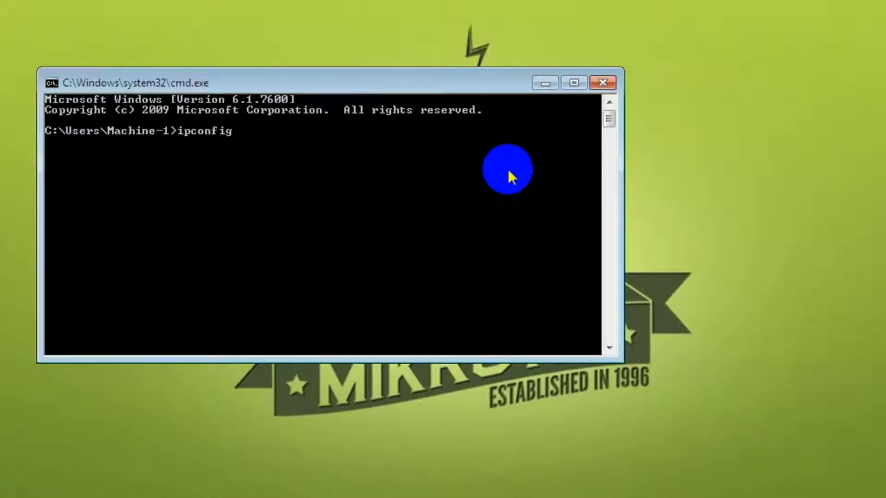
pyautogui.press('Return')
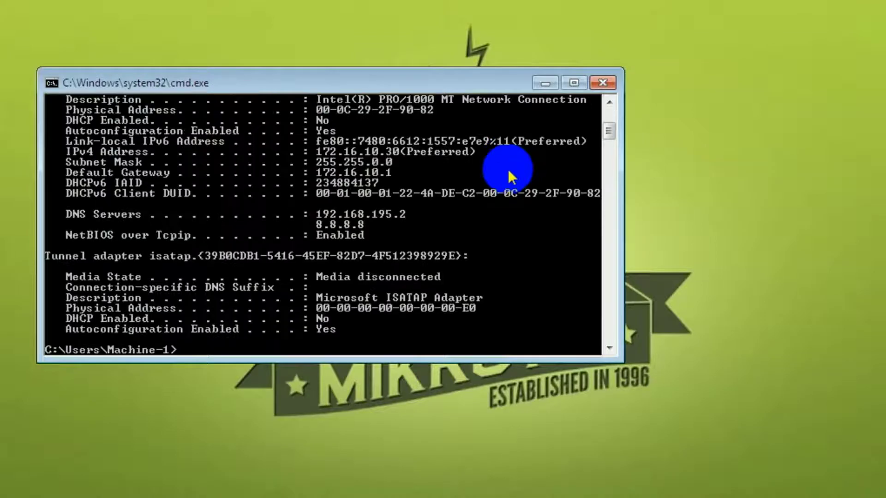
pyautogui.scroll(2, 608, 102)
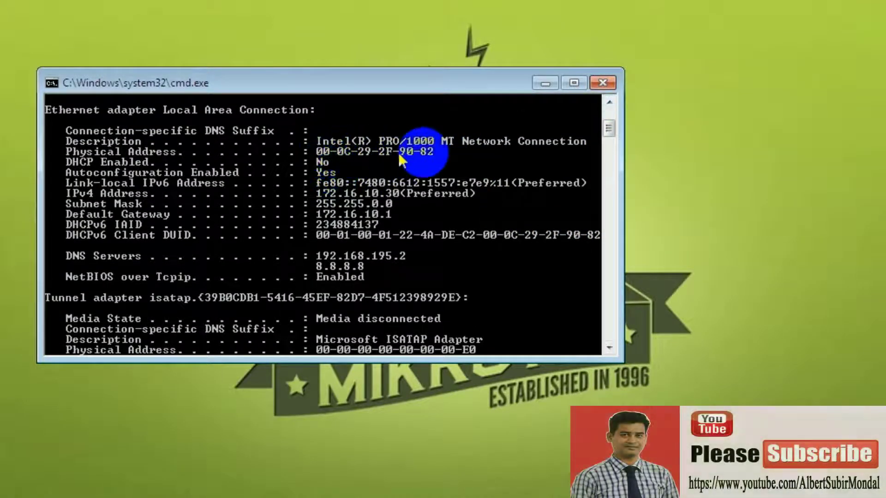
# - Mark the Local Area Connection's physical address in the Command Prompt output and copy it
pyautogui.rightClick(412, 84)
pyautogui.click(473, 218)
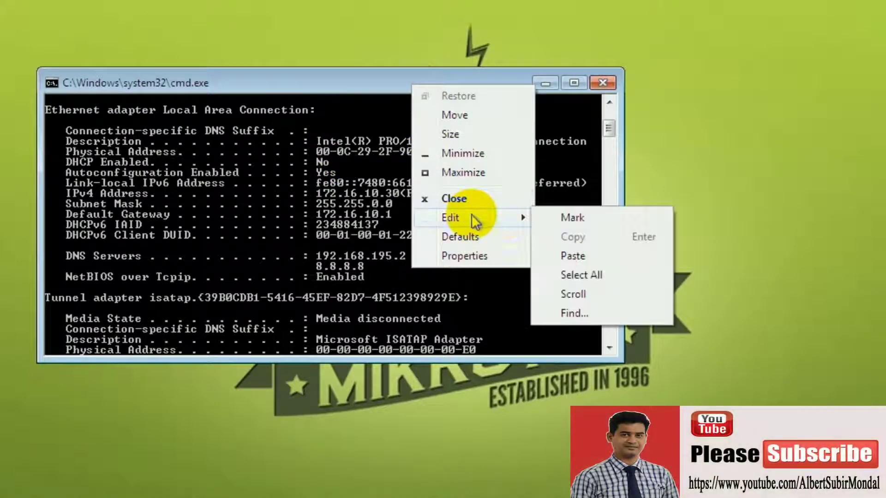
pyautogui.click(572, 217)
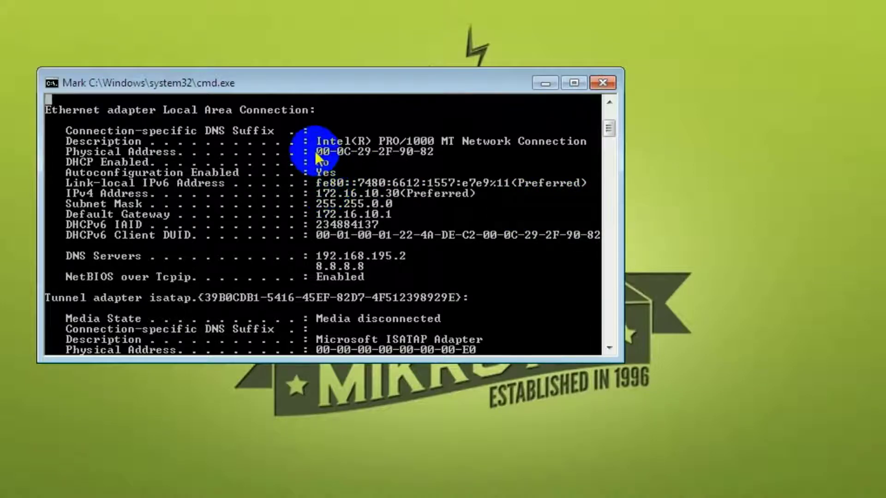
pyautogui.moveTo(311, 151); pyautogui.dragTo(358, 153)
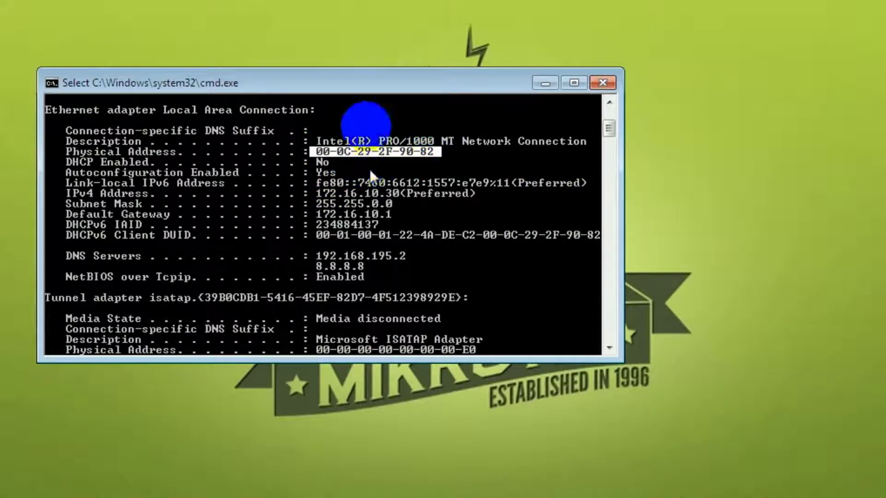
pyautogui.rightClick(381, 80)
pyautogui.moveTo(441, 211)
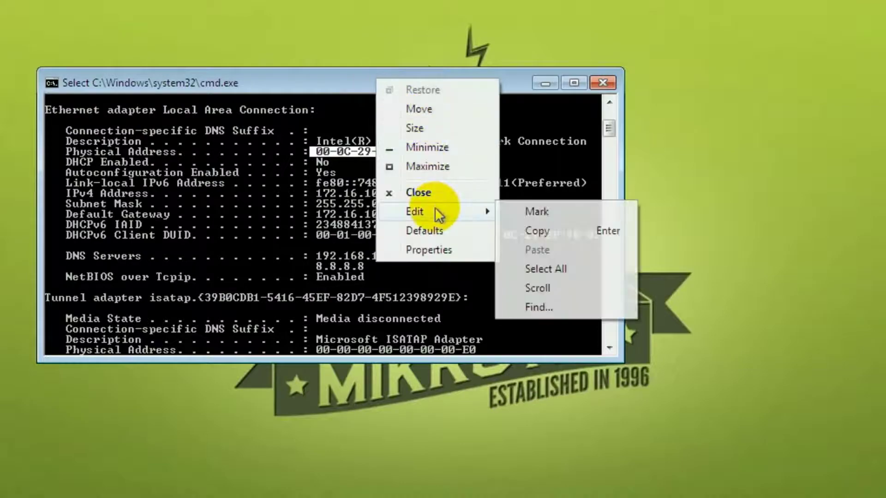
pyautogui.click(535, 231)
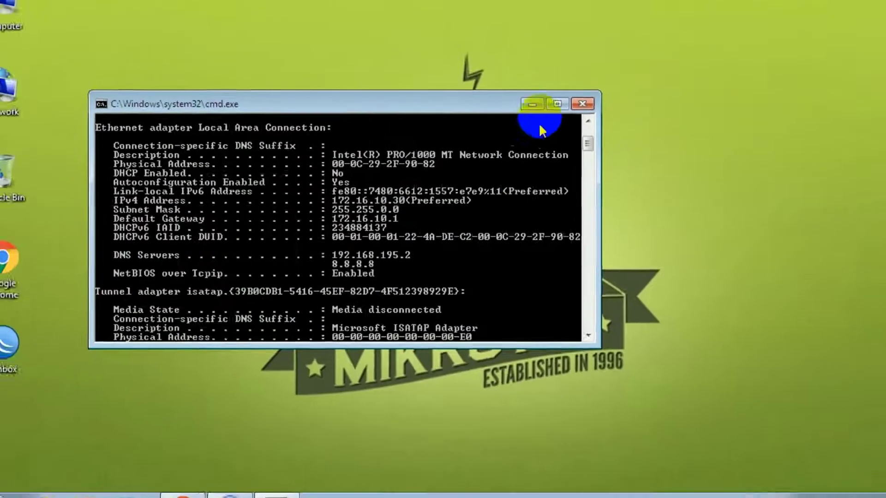
# - Minimize the Command Prompt, switch back to WinBox, close the IP Scan and open the ARP List maximized
pyautogui.click(545, 83)
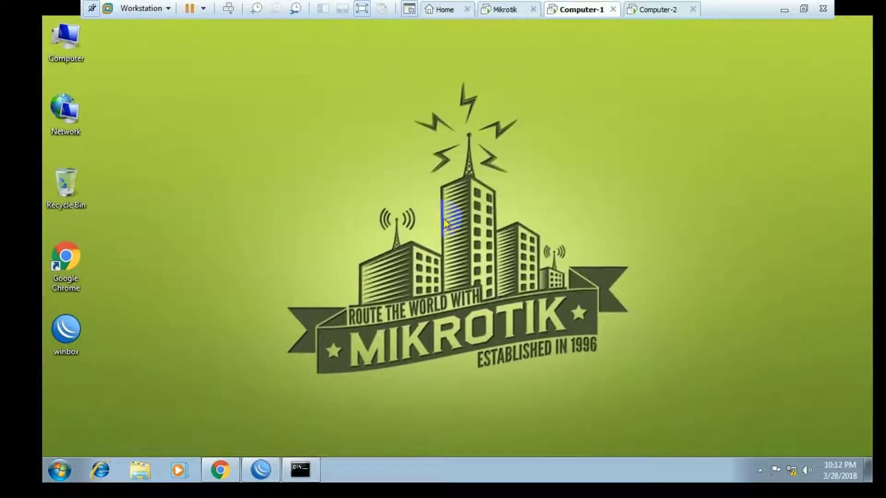
pyautogui.click(261, 469)
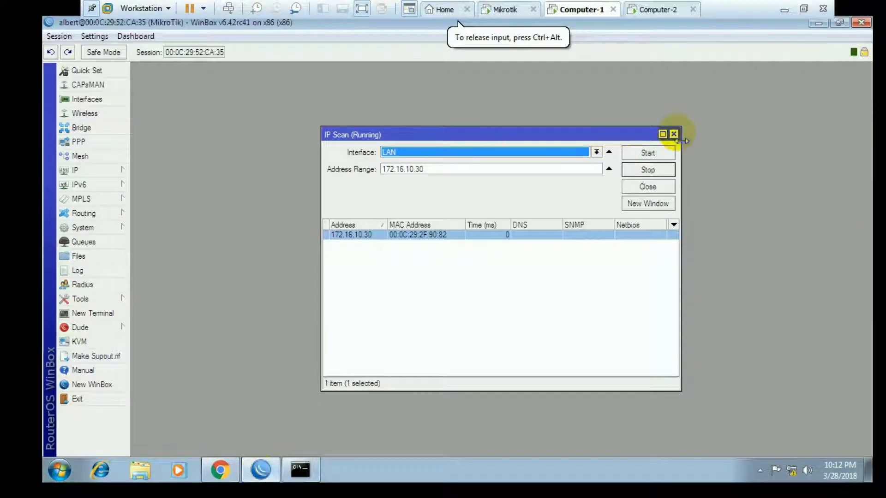
pyautogui.click(674, 134)
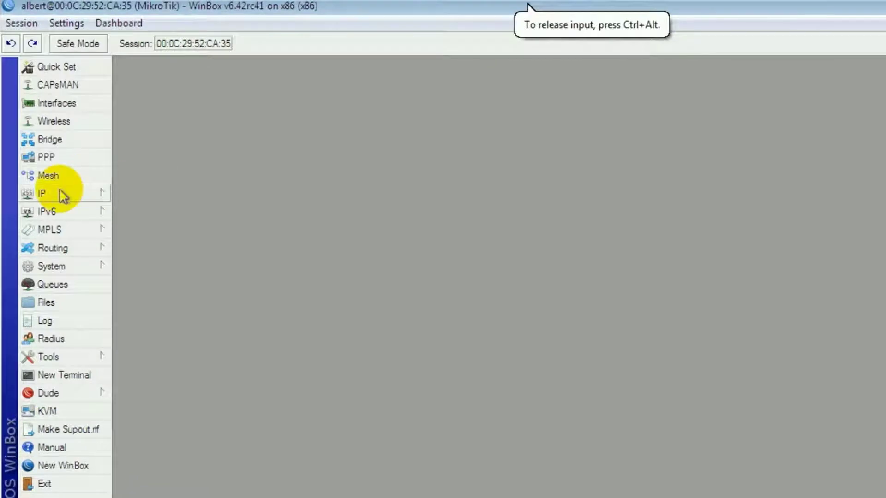
pyautogui.click(60, 188)
pyautogui.click(125, 131)
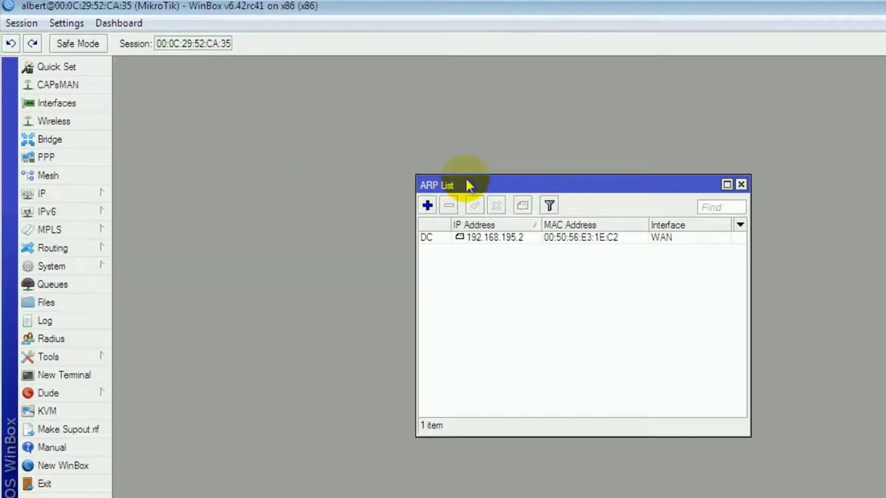
pyautogui.doubleClick(464, 183)
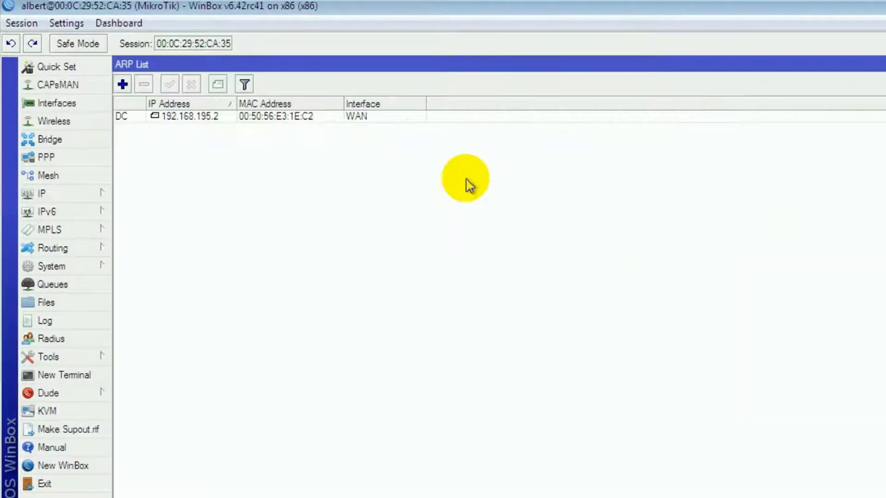
# - Add an ARP entry binding IP address 172.16.10.30 to the copied MAC address 00-0C-29-2F-90-82 on the LAN interface
pyautogui.click(123, 84)
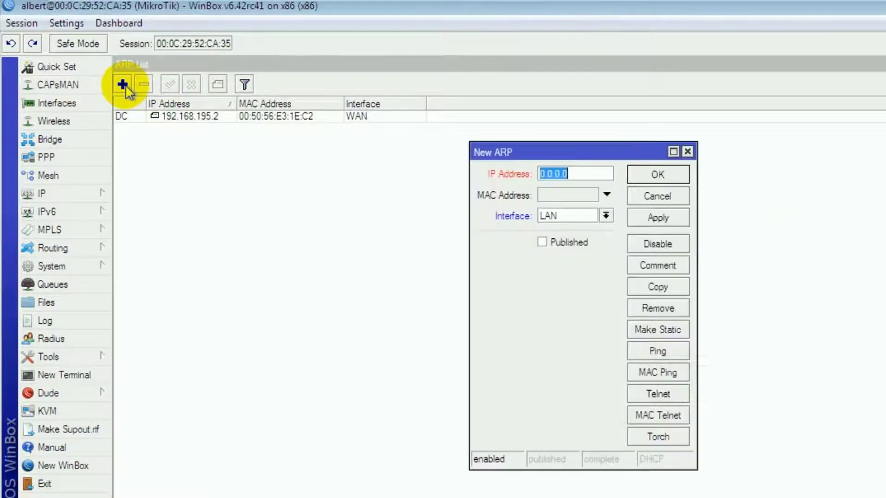
pyautogui.doubleClick(546, 156)
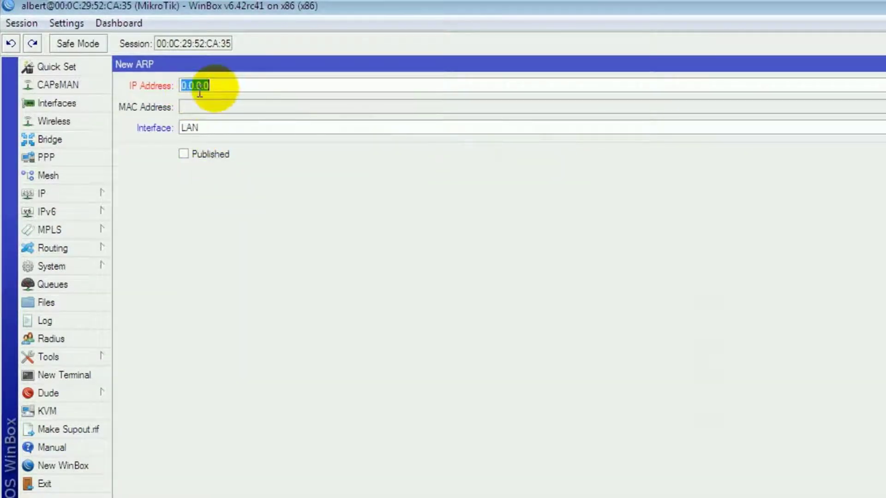
pyautogui.click(233, 85)
pyautogui.moveTo(209, 86); pyautogui.dragTo(169, 85)
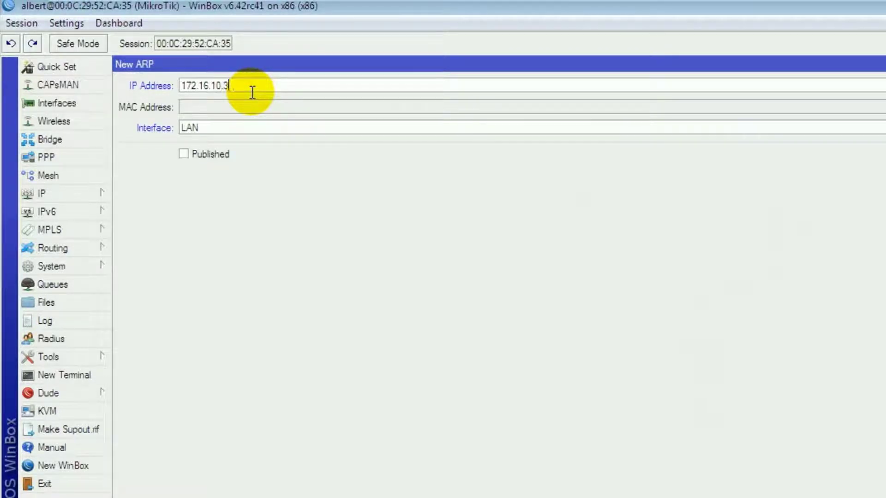
pyautogui.click(241, 106)
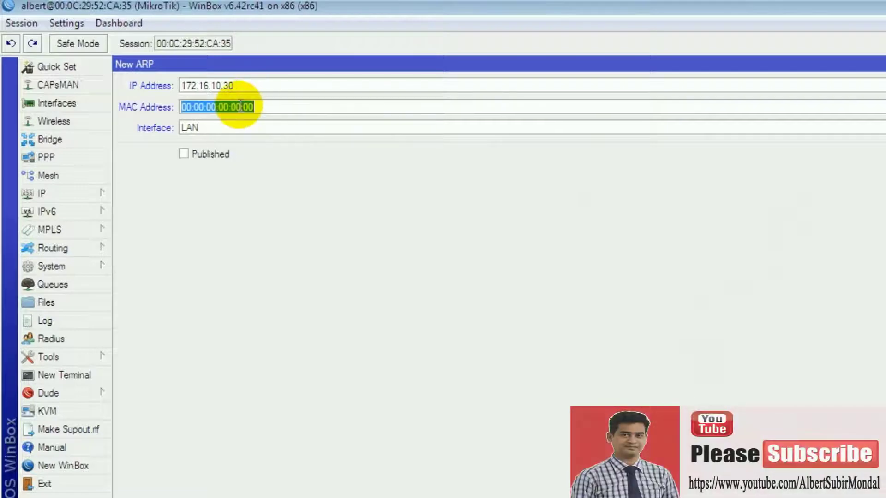
pyautogui.rightClick(241, 106)
pyautogui.click(279, 154)
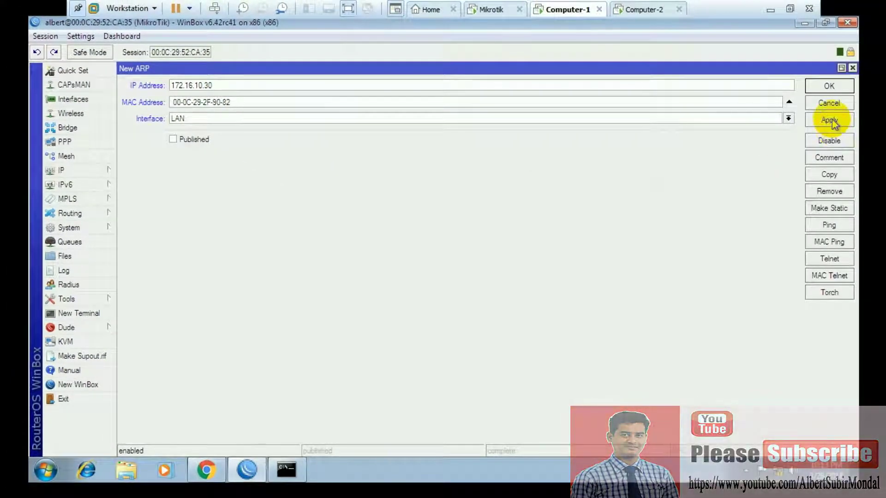
pyautogui.click(831, 121)
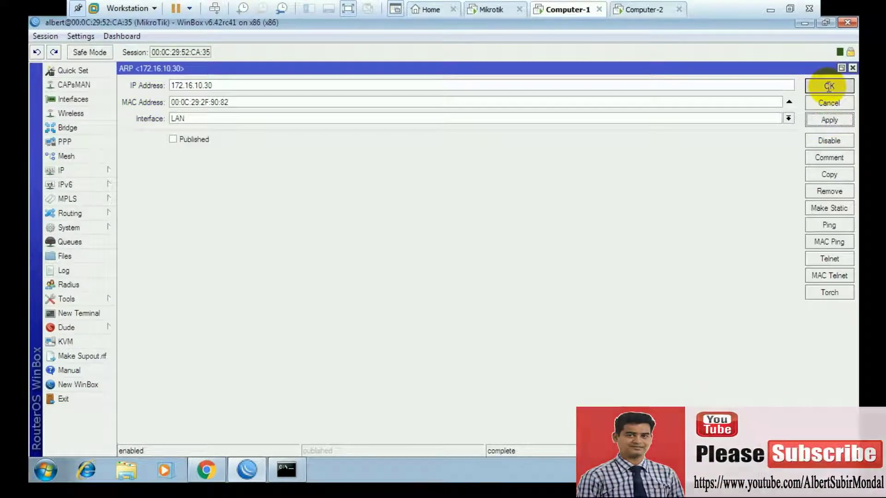
pyautogui.click(829, 86)
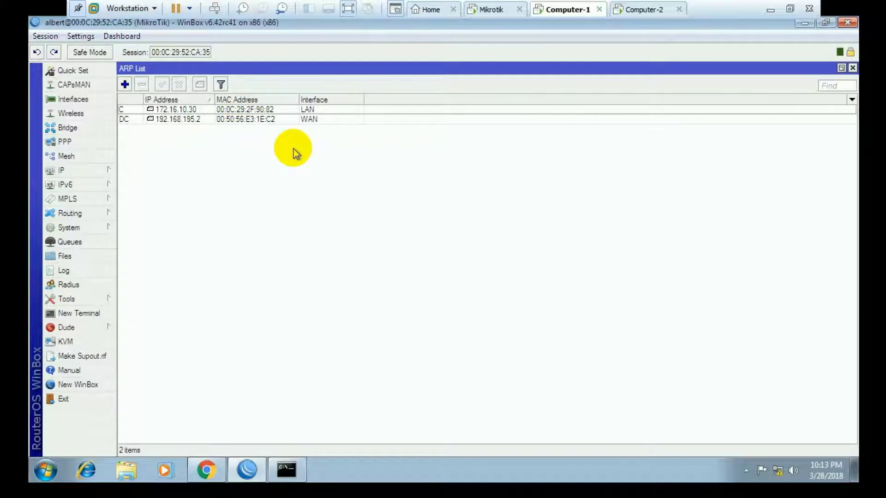
# - Minimize WinBox, switch to Chrome on Computer-1 and load google.com to test internet access
pyautogui.click(804, 23)
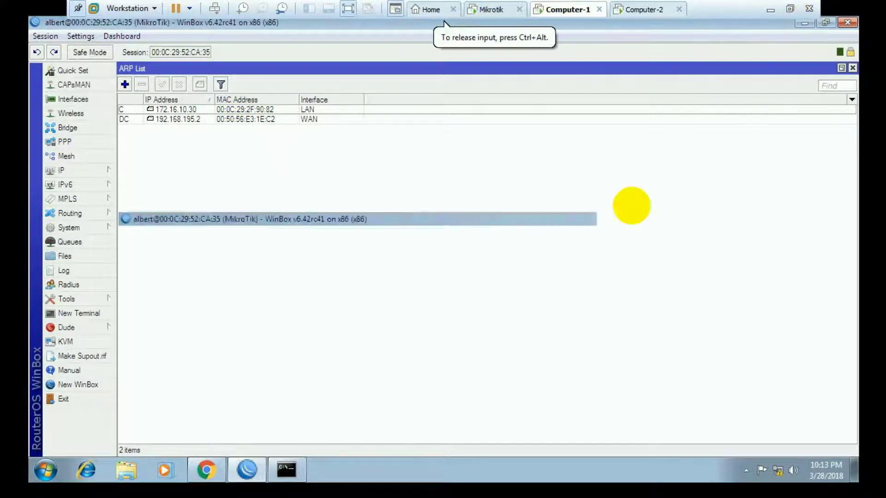
pyautogui.click(207, 470)
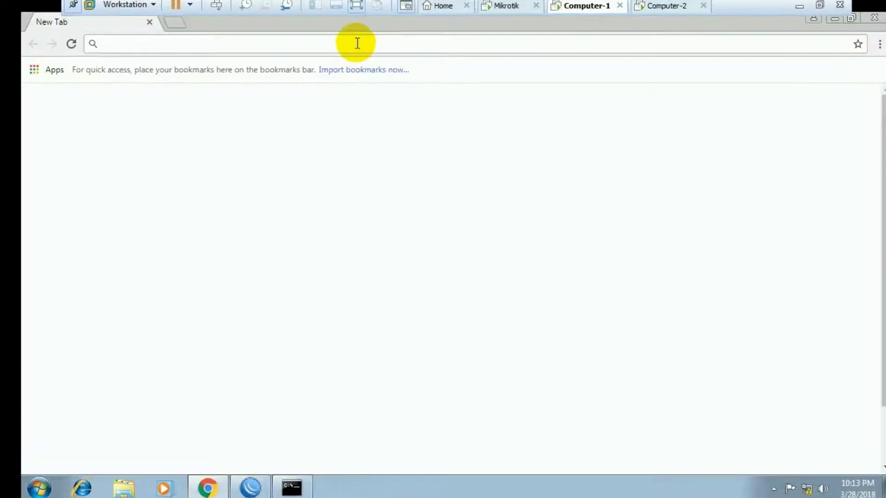
pyautogui.write('g')
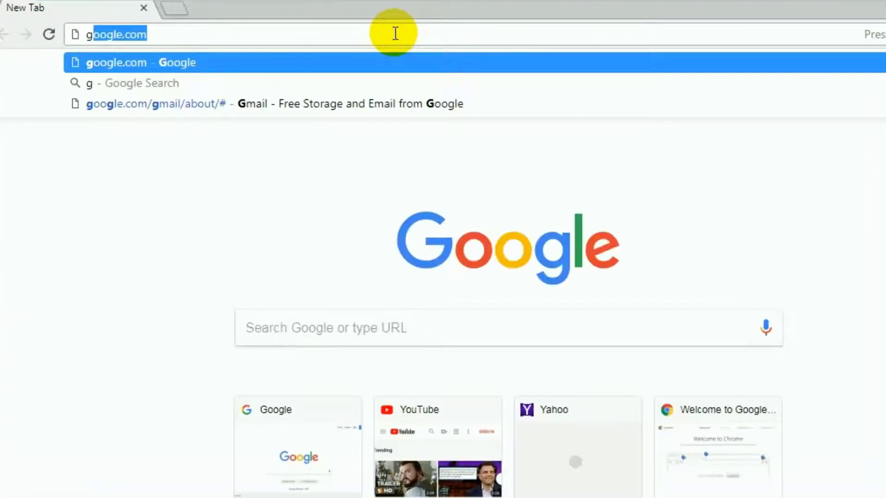
pyautogui.write('oogle')
pyautogui.press('Return')
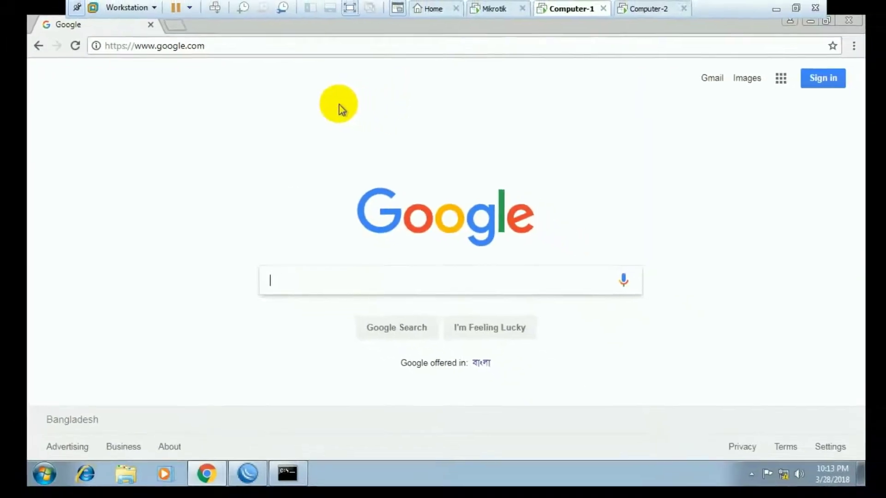
# - Switch to the Computer-2 virtual machine and try to open youtube.com in Chrome
pyautogui.click(643, 9)
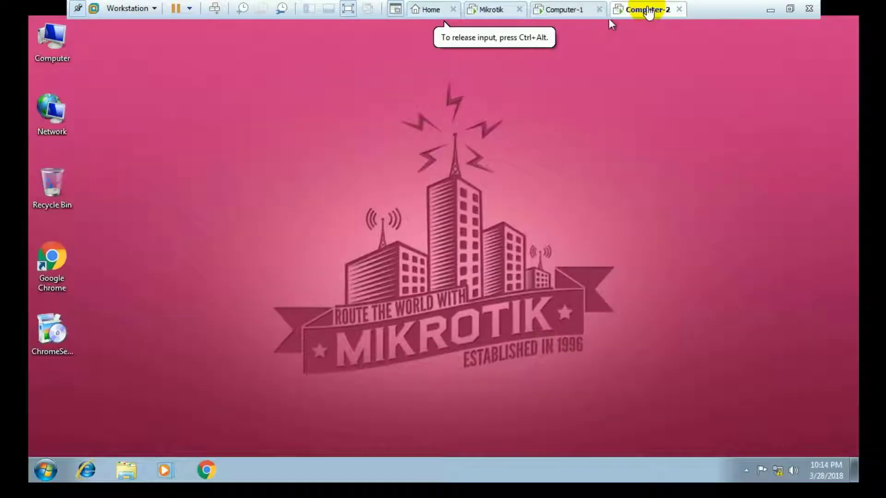
pyautogui.click(198, 475)
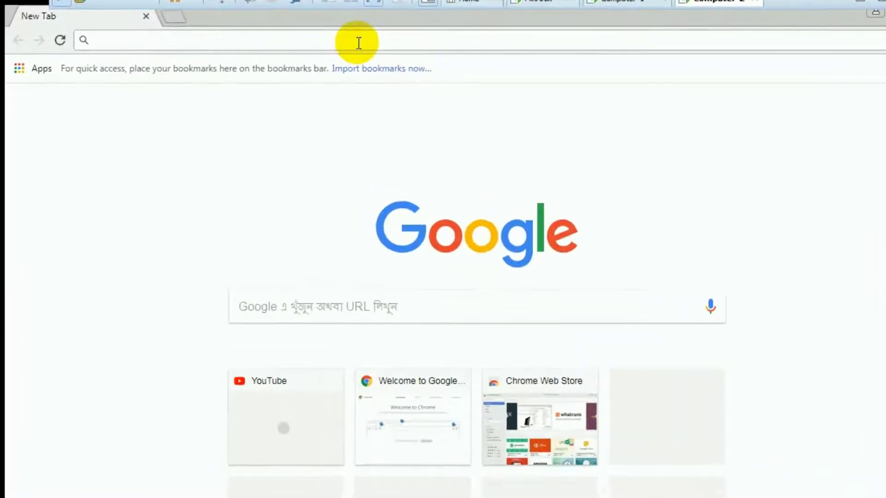
pyautogui.write('youtube.com')
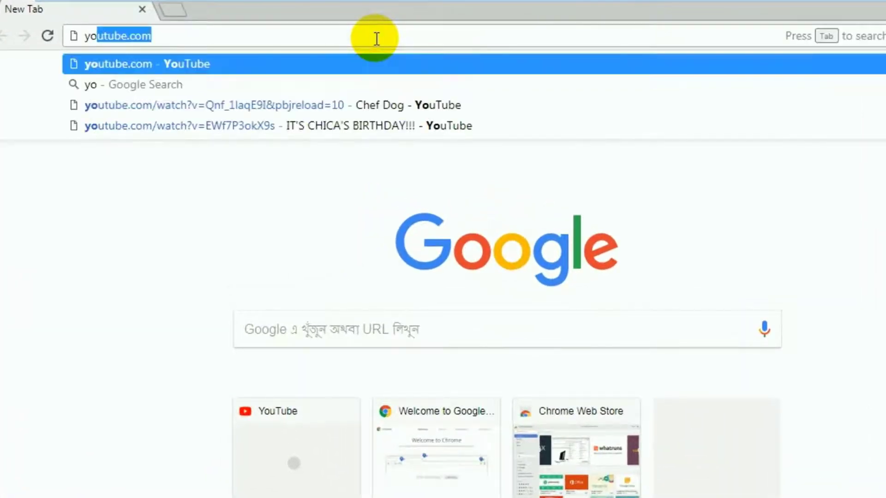
pyautogui.press('Return')
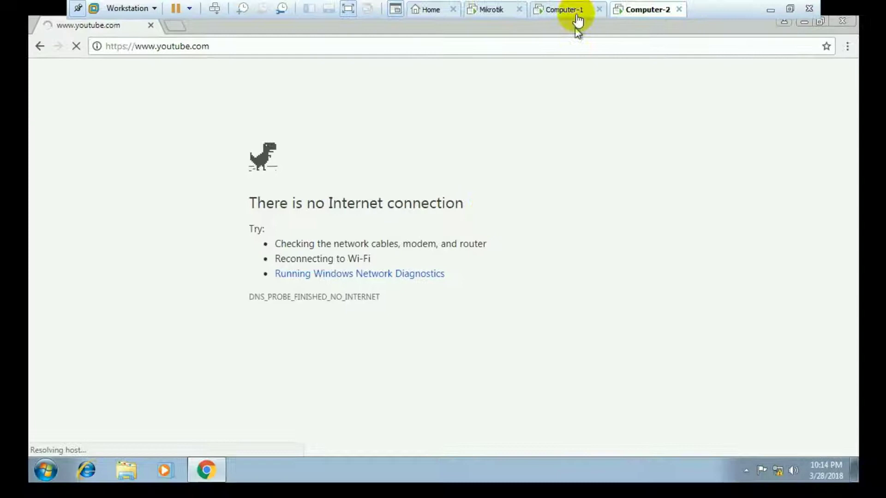
# - Compare the browser pages loaded on Computer-1 and Computer-2, ending on Computer-1
pyautogui.click(577, 13)
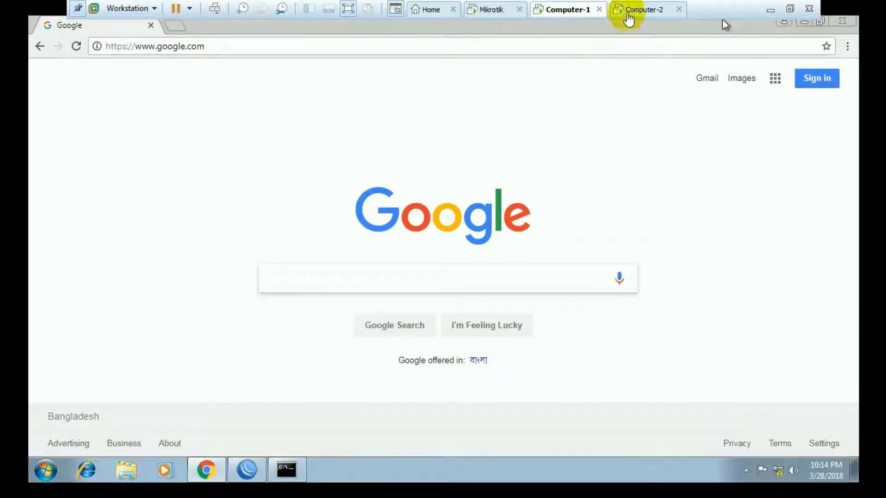
pyautogui.click(640, 10)
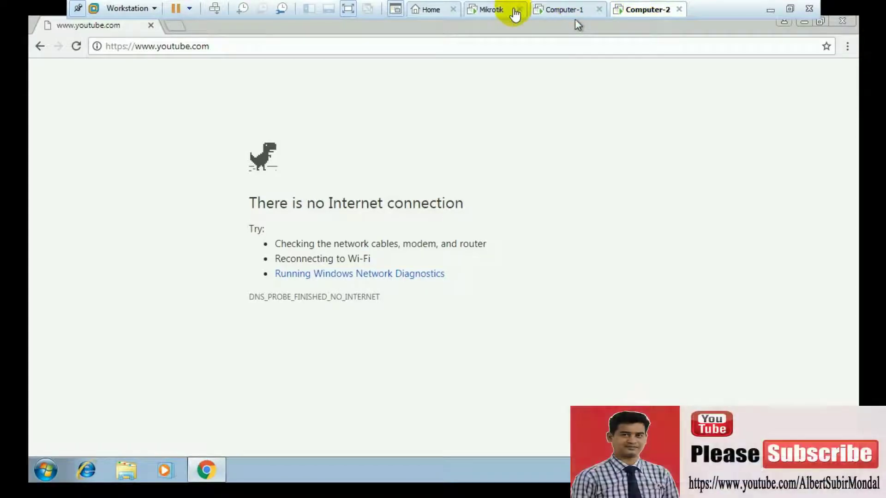
pyautogui.click(542, 12)
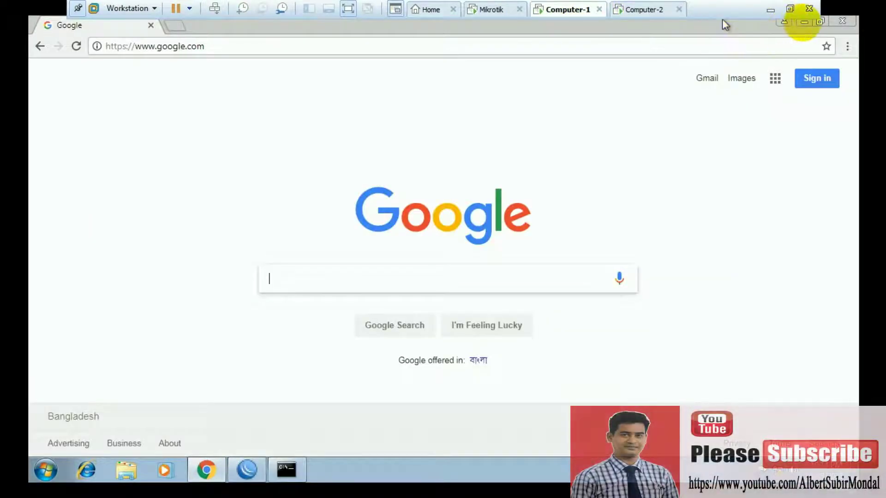
# - Minimize Chrome, switch back to WinBox and disable the 172.16.10.30 entry in the ARP List
pyautogui.click(803, 22)
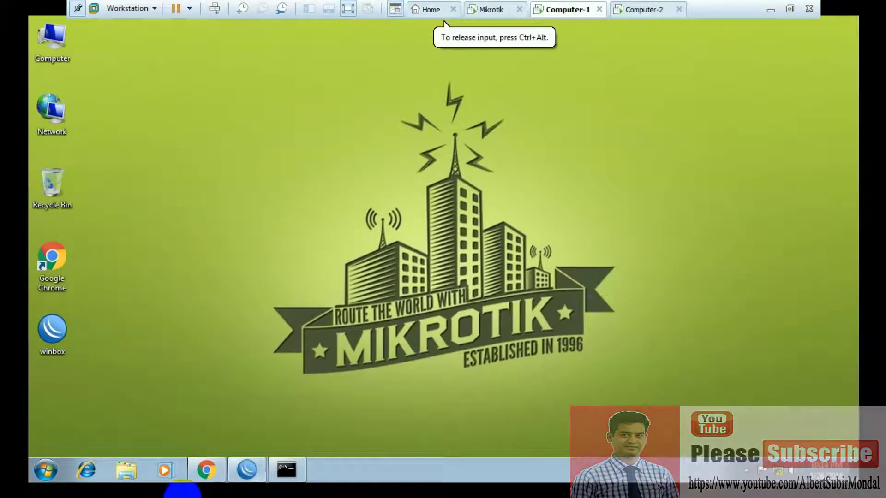
pyautogui.click(233, 475)
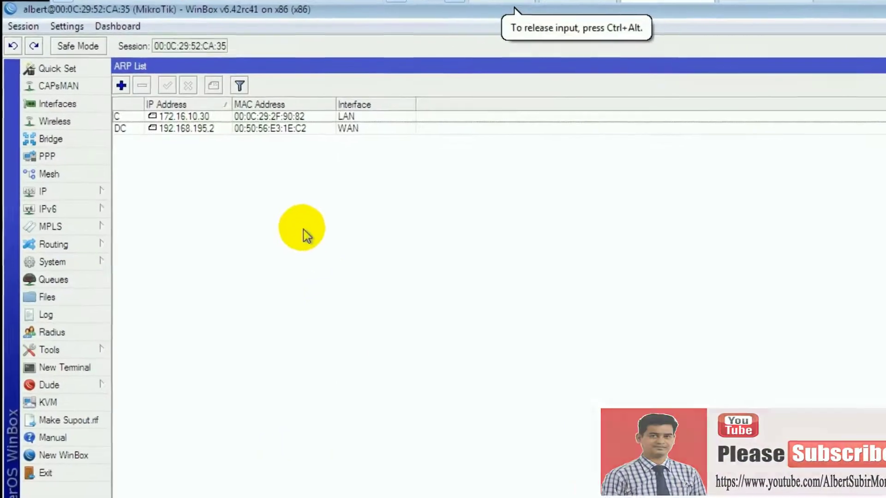
pyautogui.click(168, 118)
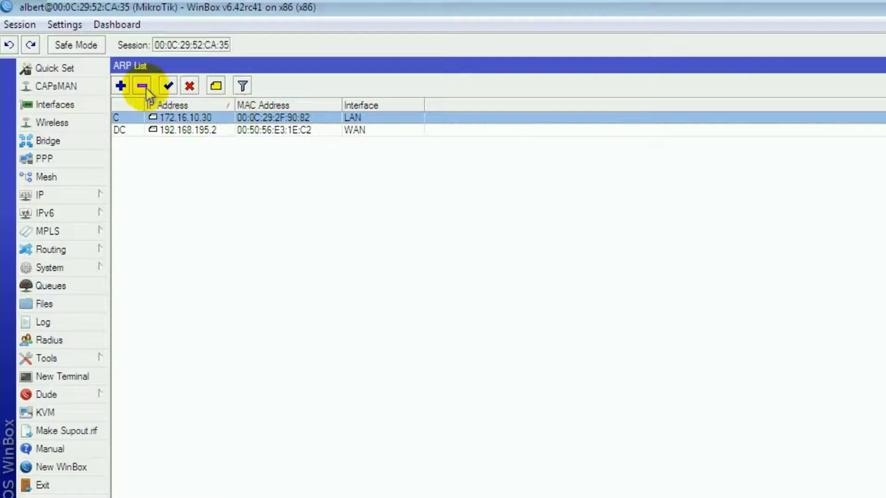
pyautogui.click(189, 87)
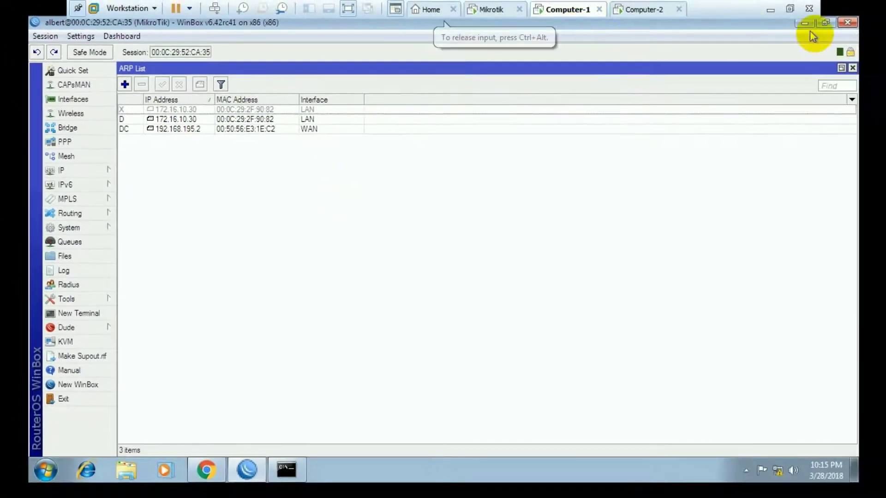
# - Minimize WinBox and try to open youtube.com in Chrome on Computer-1 with the ARP entry disabled
pyautogui.click(804, 23)
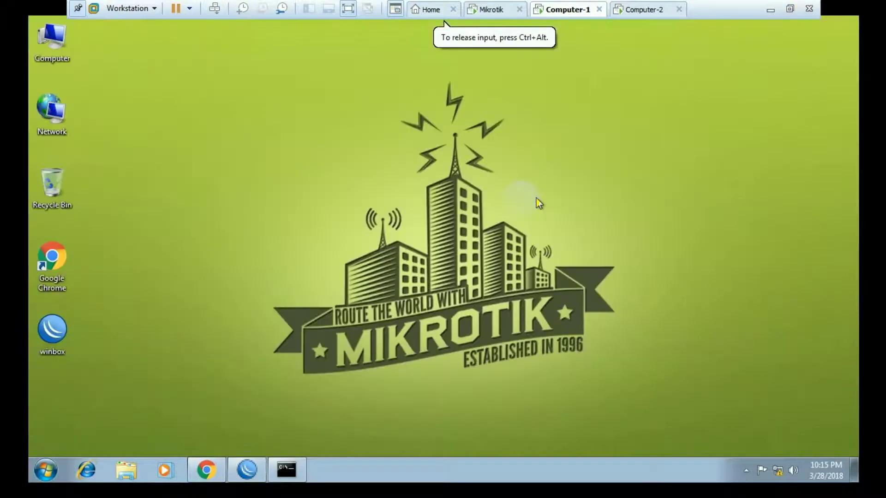
pyautogui.click(217, 468)
pyautogui.click(234, 41)
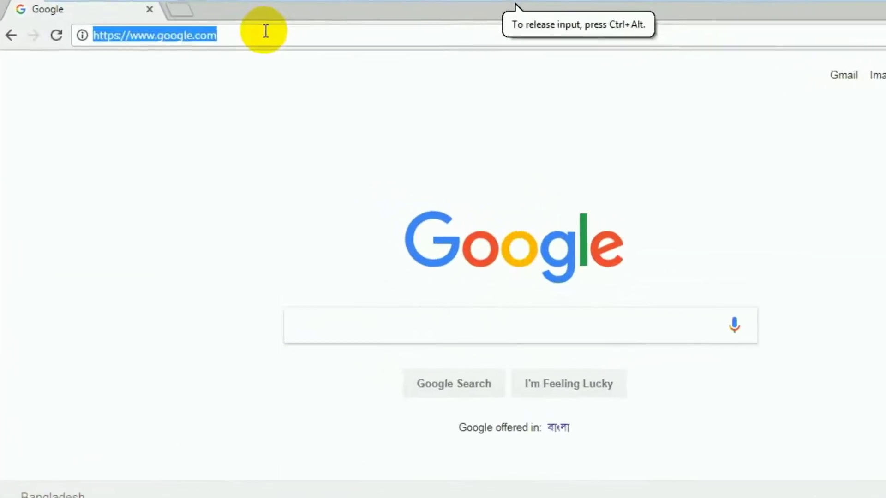
pyautogui.write('y')
pyautogui.press('Return')
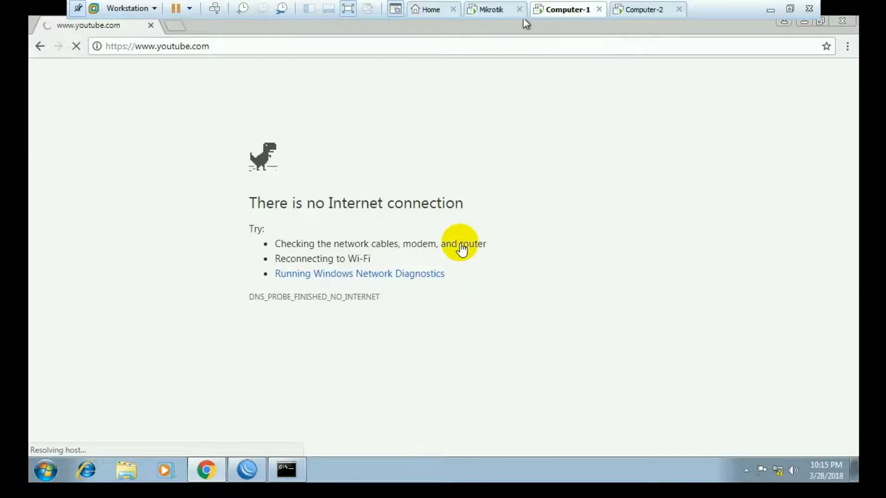
# - Re-enable the disabled 172.16.10.30 ARP entry in WinBox, then return to Chrome on Computer-1 and reload youtube.com
pyautogui.click(247, 470)
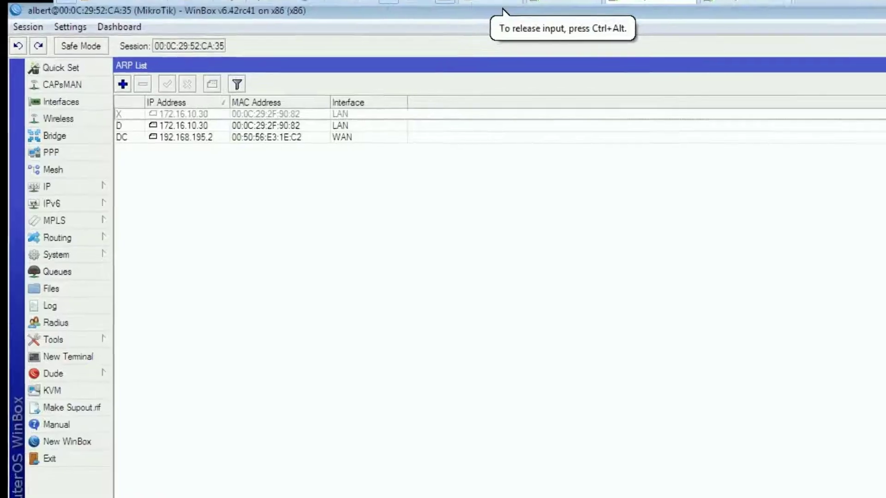
pyautogui.click(168, 116)
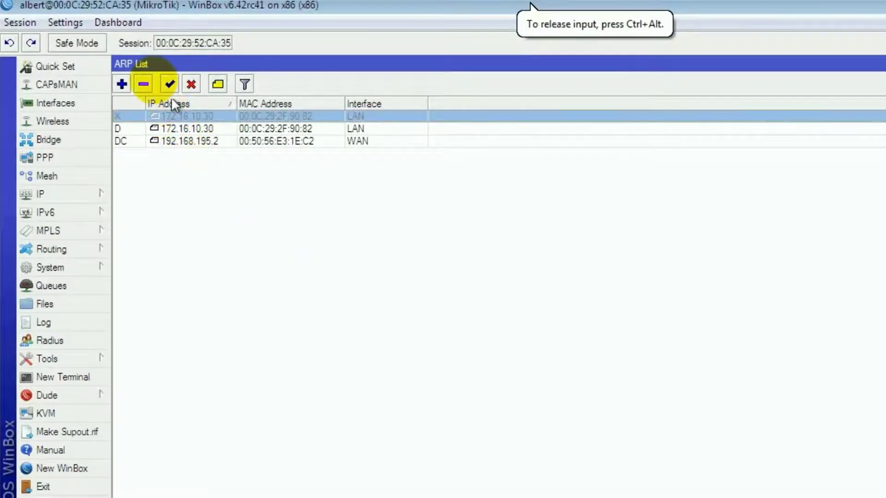
pyautogui.click(169, 84)
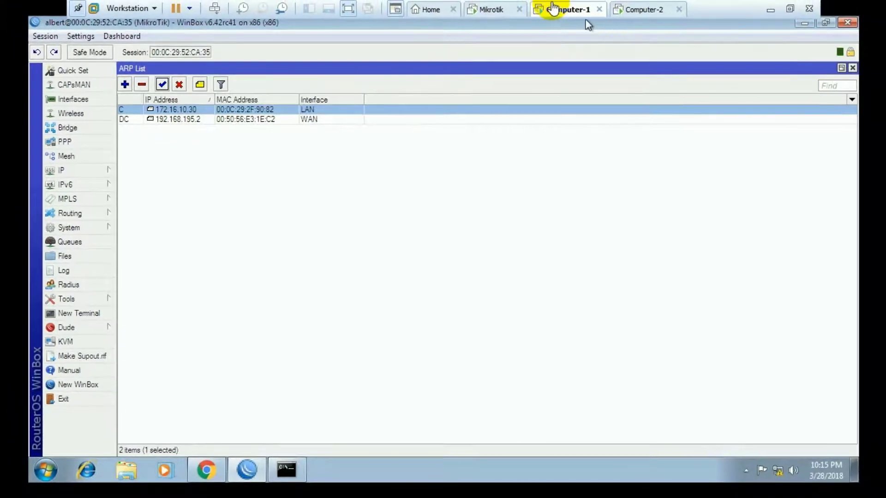
pyautogui.click(803, 24)
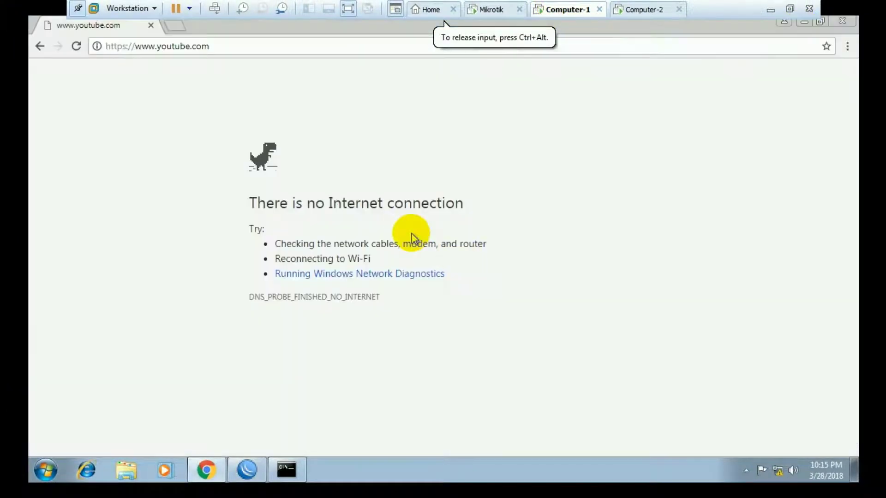
pyautogui.press('Return')
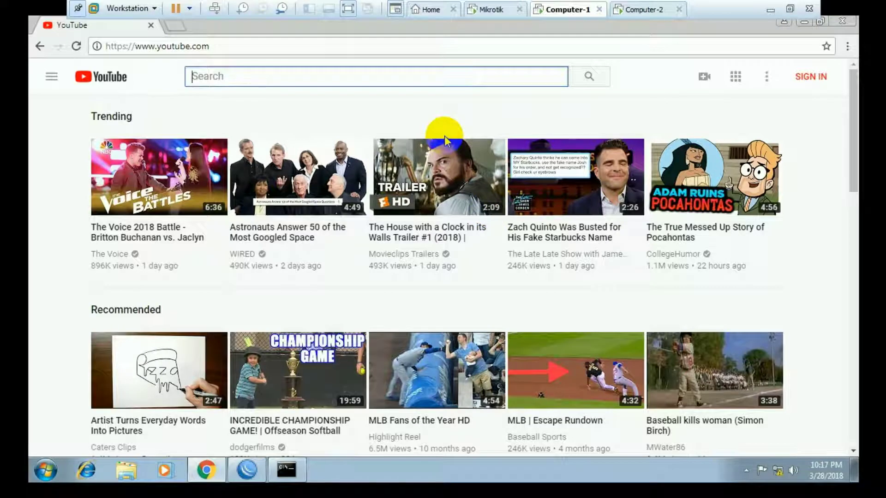
# - Switch to Computer-2, minimize Chrome and run ipconfig /all in a command prompt to read its IPv4 and physical addresses
pyautogui.click(644, 9)
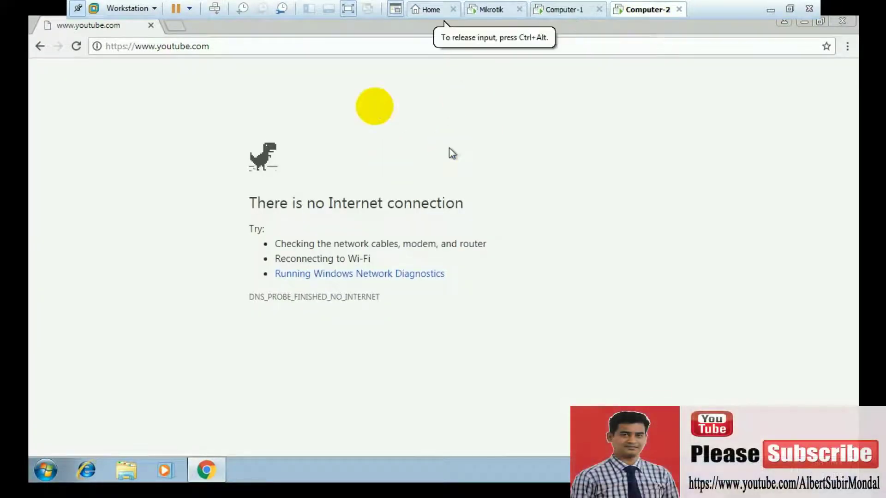
pyautogui.click(804, 23)
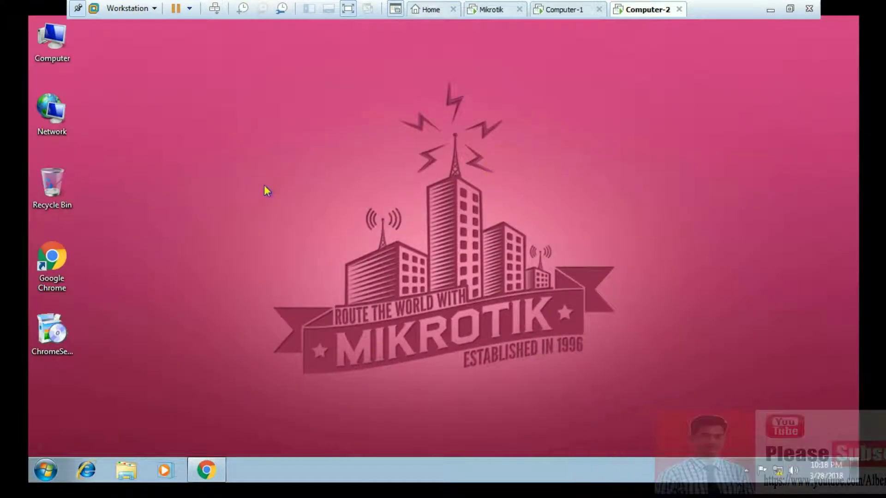
pyautogui.press('super+r')
pyautogui.press('Return')
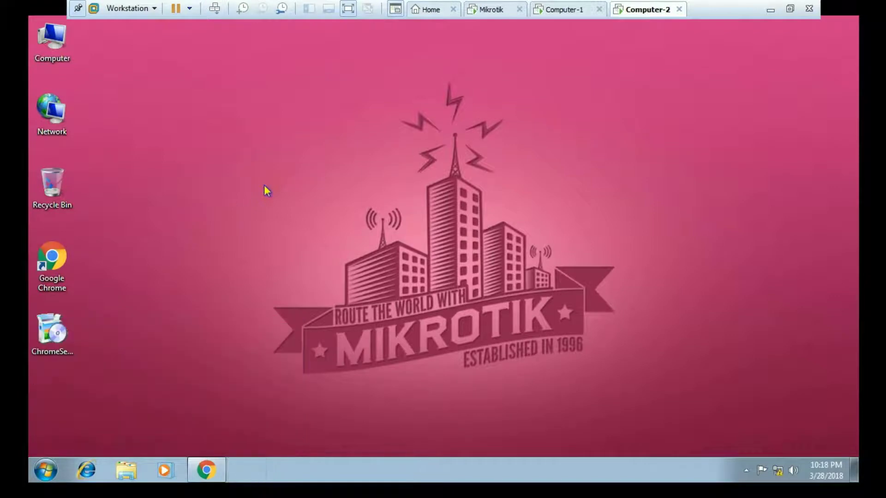
pyautogui.write('i')
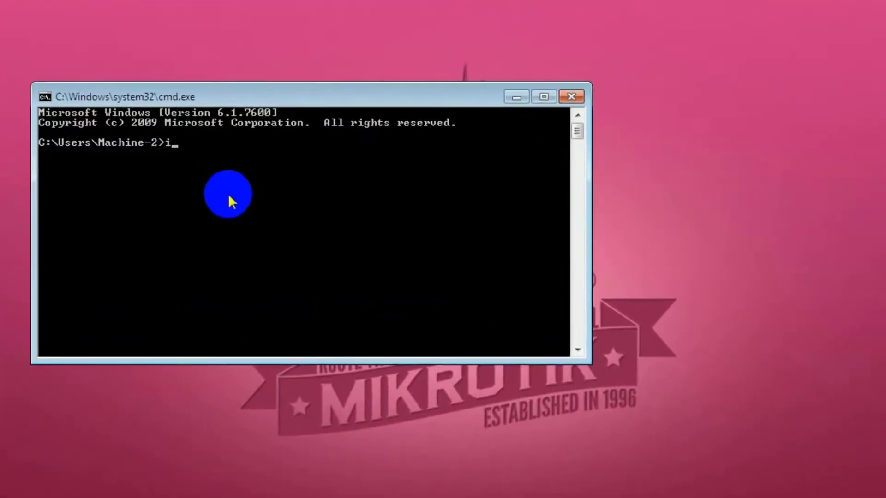
pyautogui.write('pconfig /')
pyautogui.write('all')
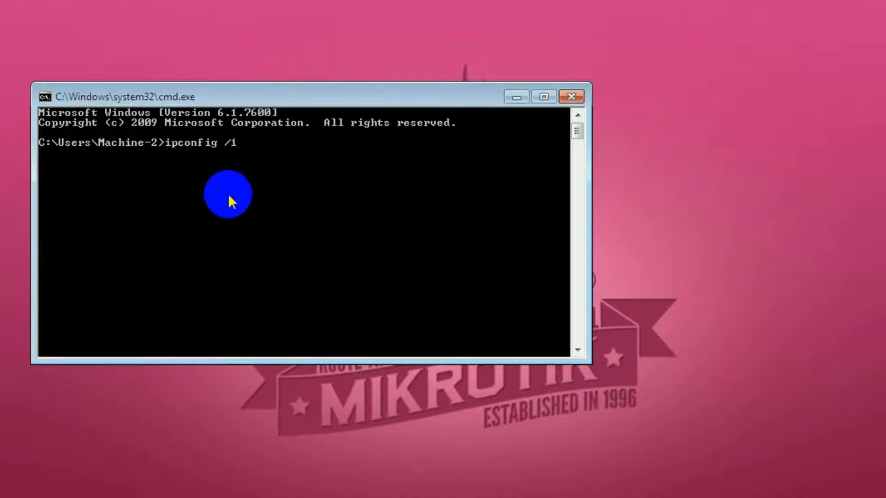
pyautogui.press('Return')
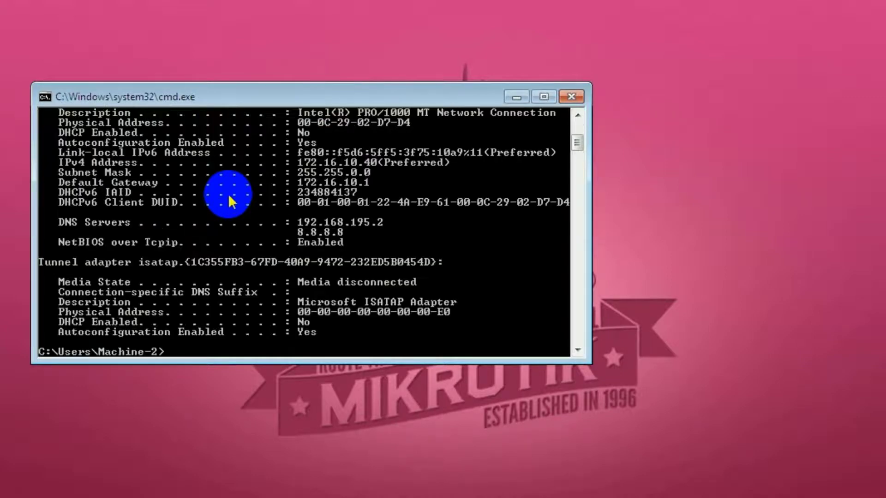
pyautogui.scroll(1, 440, 194)
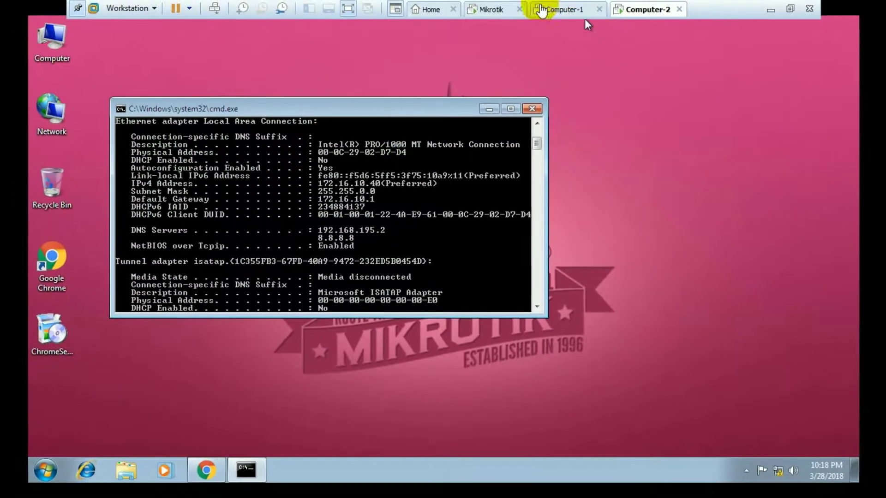
# - Return to WinBox on Computer-1 and run an IP Scan on the LAN interface for address 172.16.10.40
pyautogui.click(541, 10)
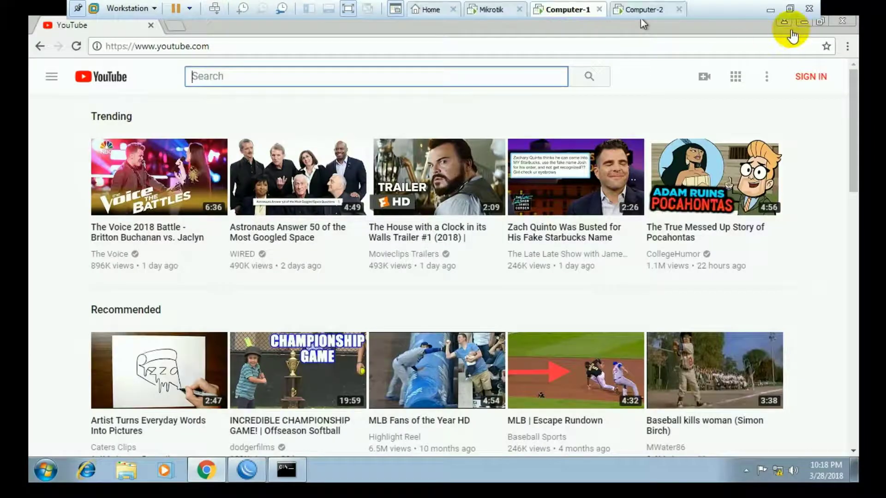
pyautogui.click(802, 22)
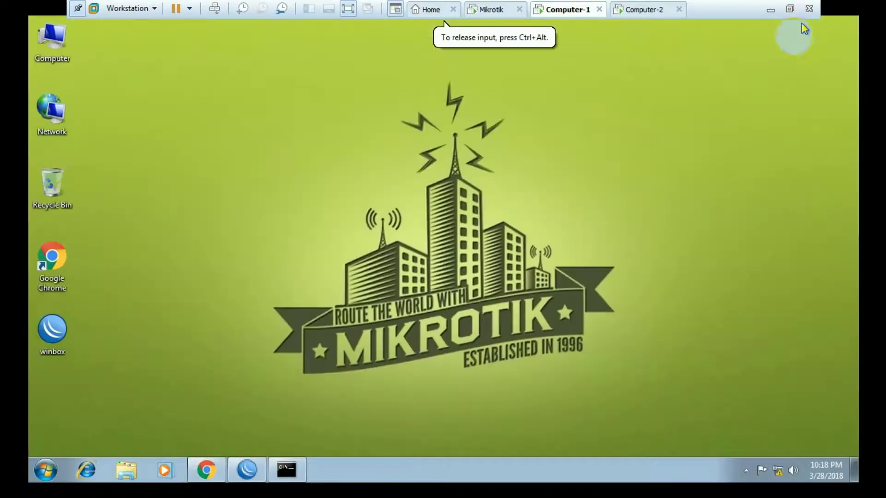
pyautogui.click(258, 471)
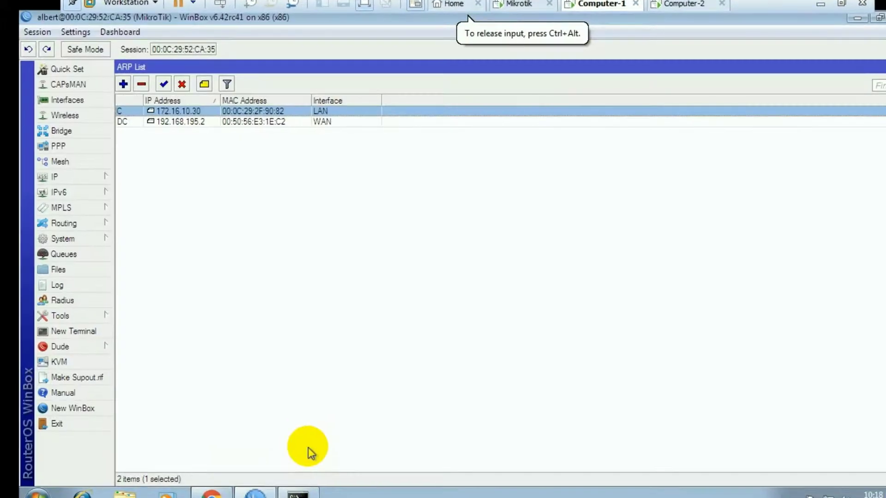
pyautogui.click(222, 165)
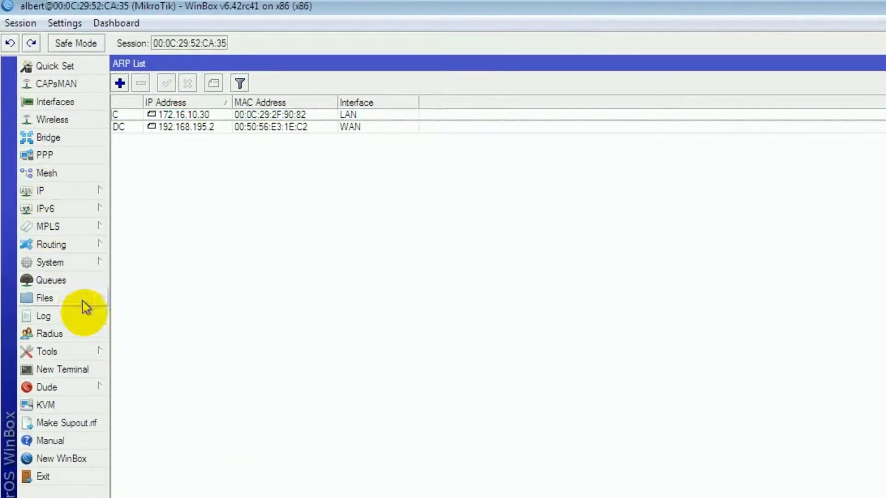
pyautogui.click(52, 353)
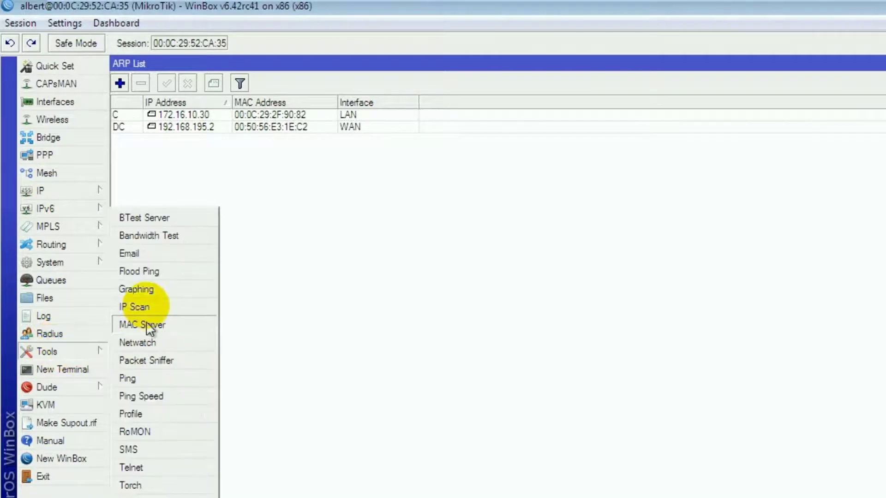
pyautogui.click(139, 308)
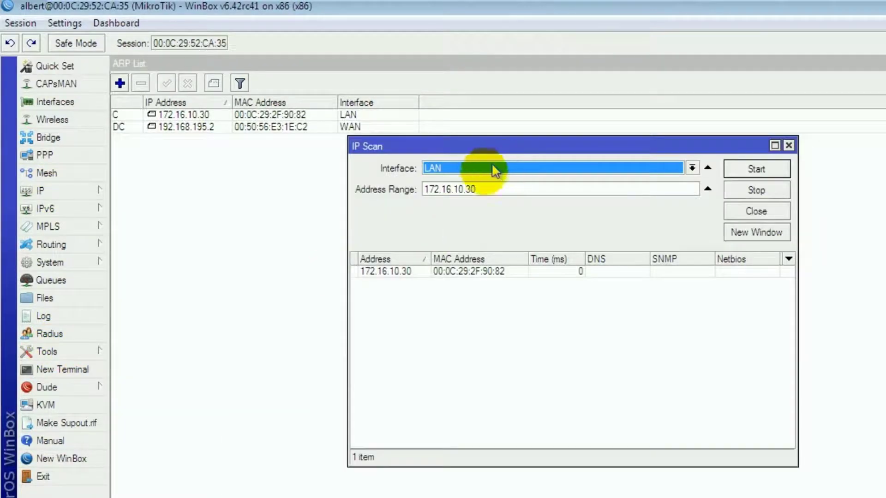
pyautogui.click(491, 186)
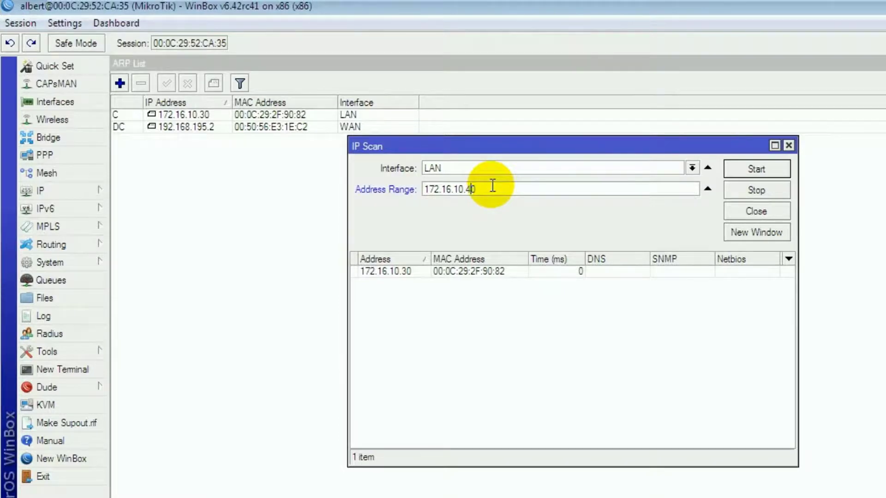
pyautogui.click(756, 169)
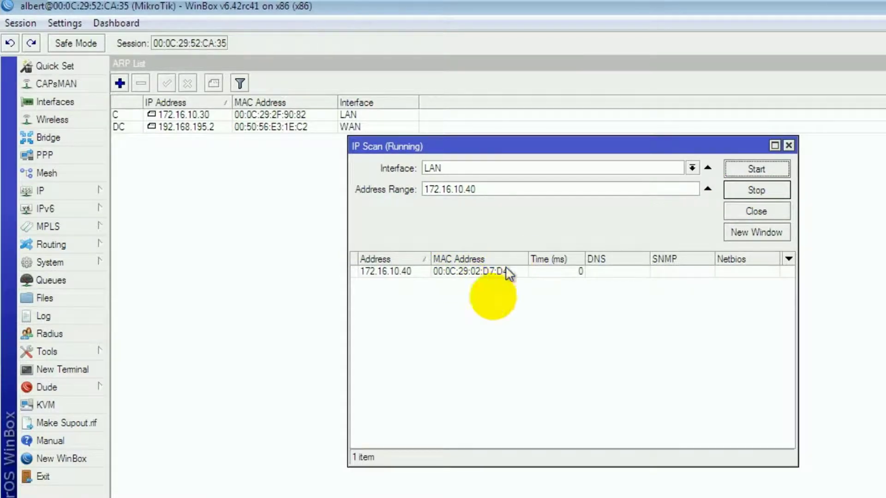
# - Bring up the ARP List, restore it from full size and move it clear of the IP Scan results
pyautogui.click(58, 193)
pyautogui.click(145, 133)
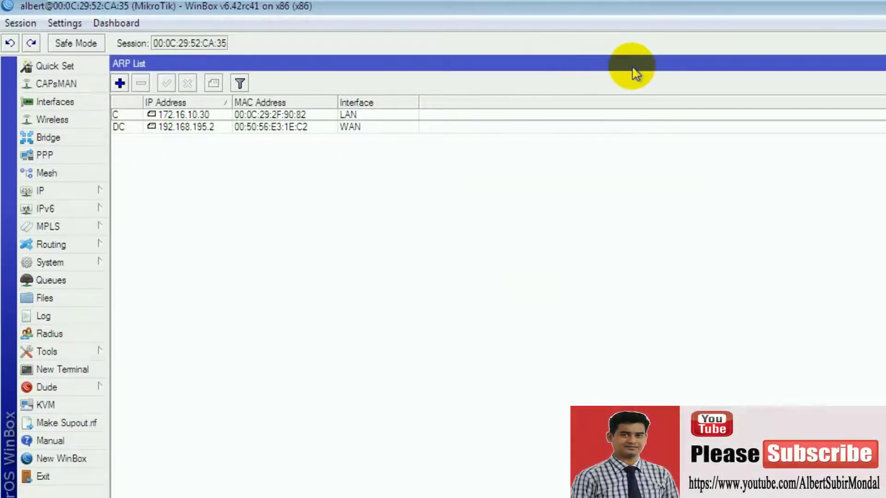
pyautogui.doubleClick(678, 63)
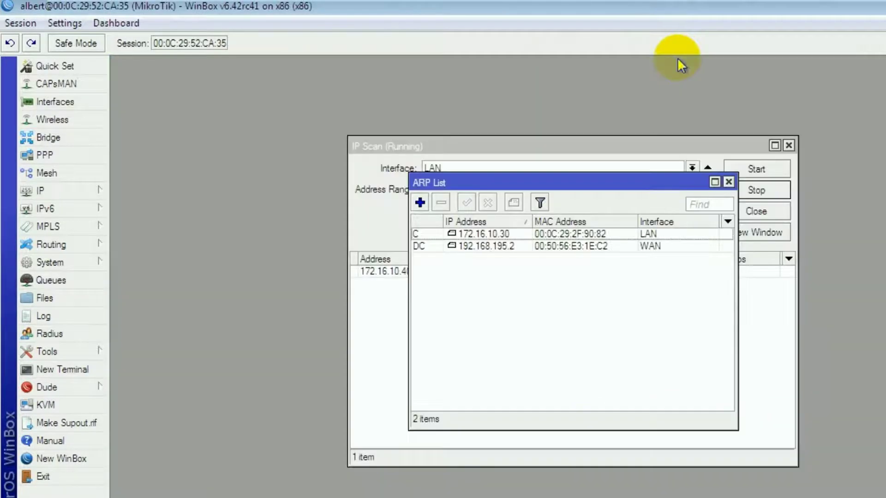
pyautogui.moveTo(595, 184); pyautogui.dragTo(808, 244)
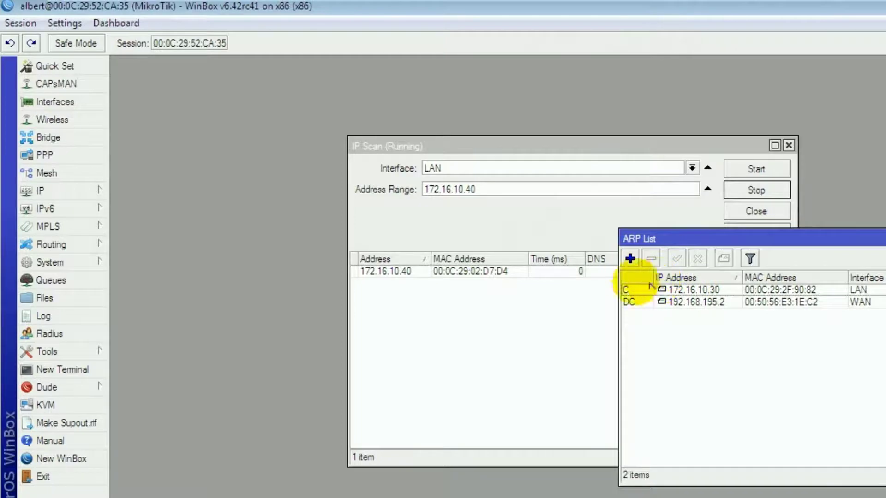
# - Add an ARP entry binding 172.16.10.40 to MAC address 00:0C:29:02:D7:D4 on the LAN interface
pyautogui.click(630, 258)
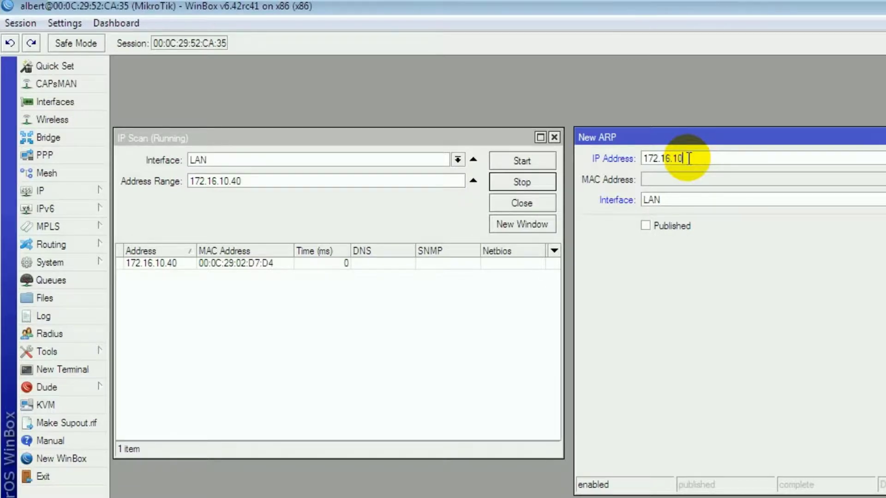
pyautogui.click(678, 179)
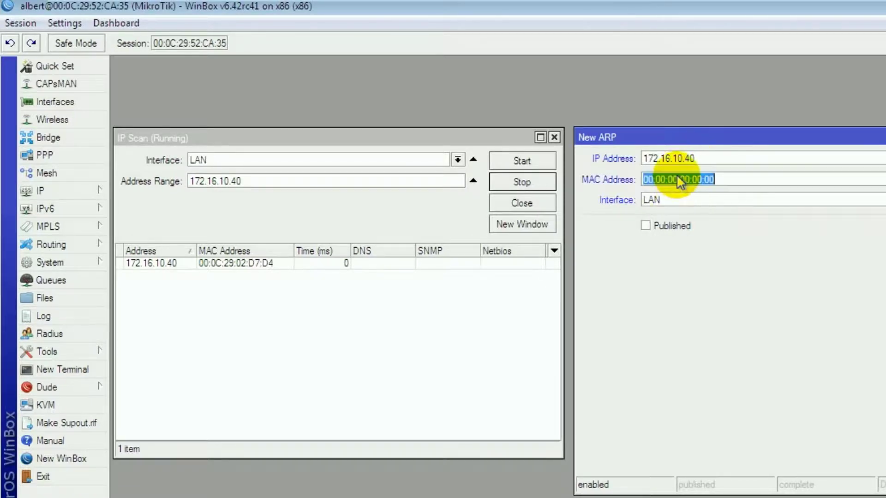
pyautogui.click(730, 176)
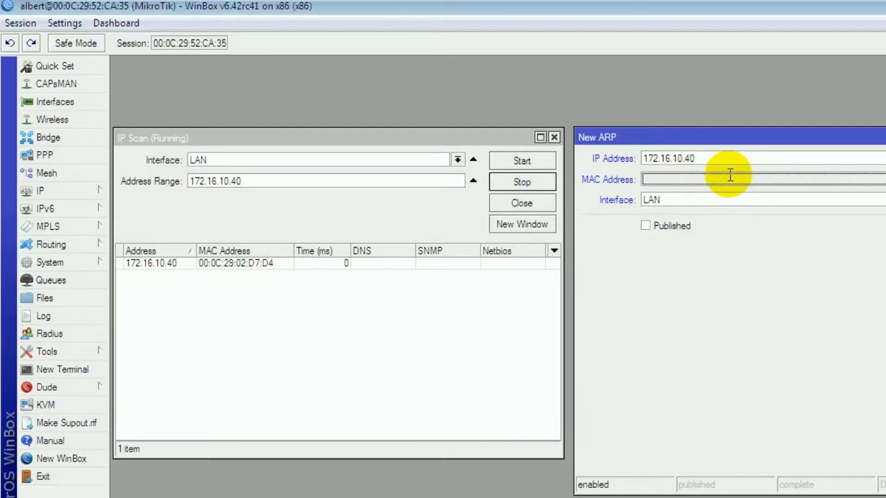
pyautogui.write('000C2902D7D')
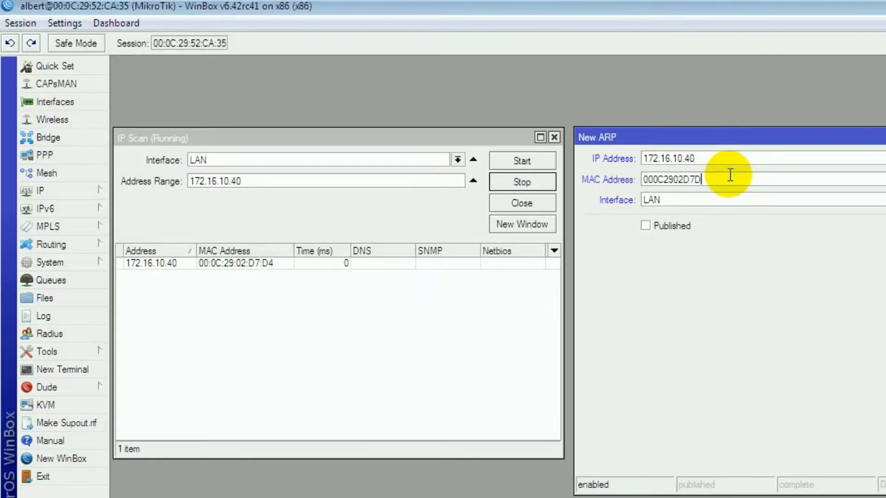
pyautogui.write('4')
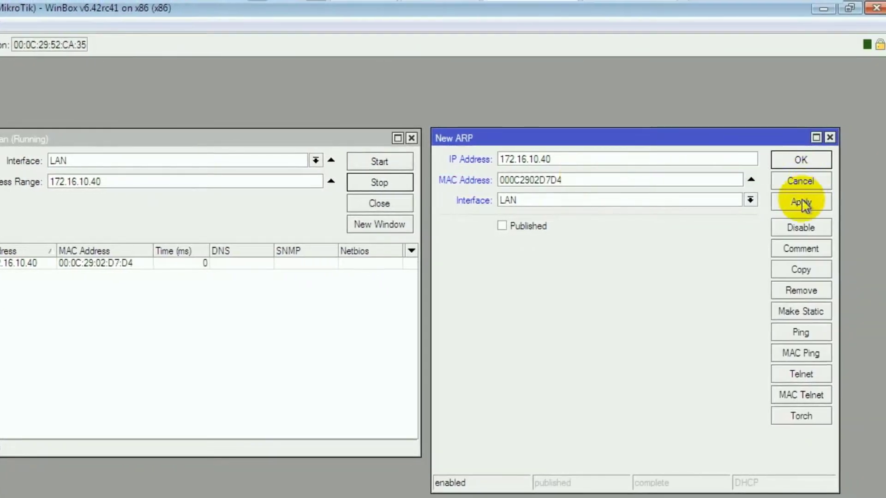
pyautogui.click(805, 206)
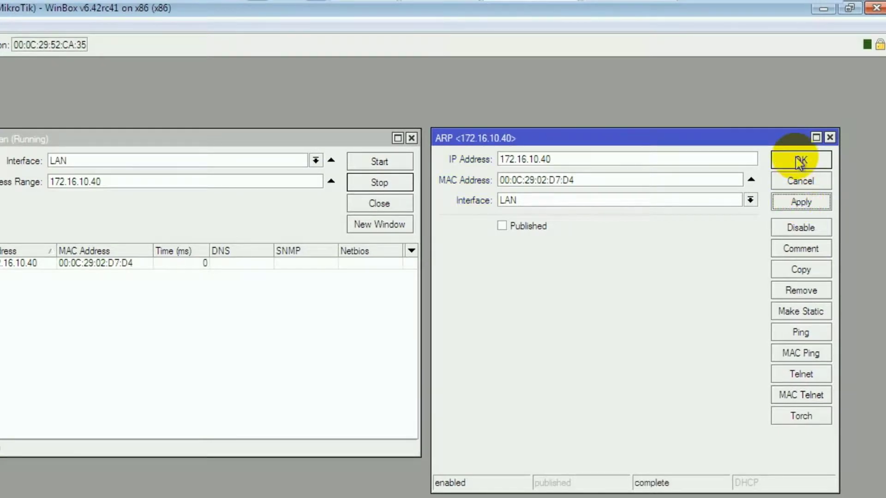
pyautogui.click(800, 161)
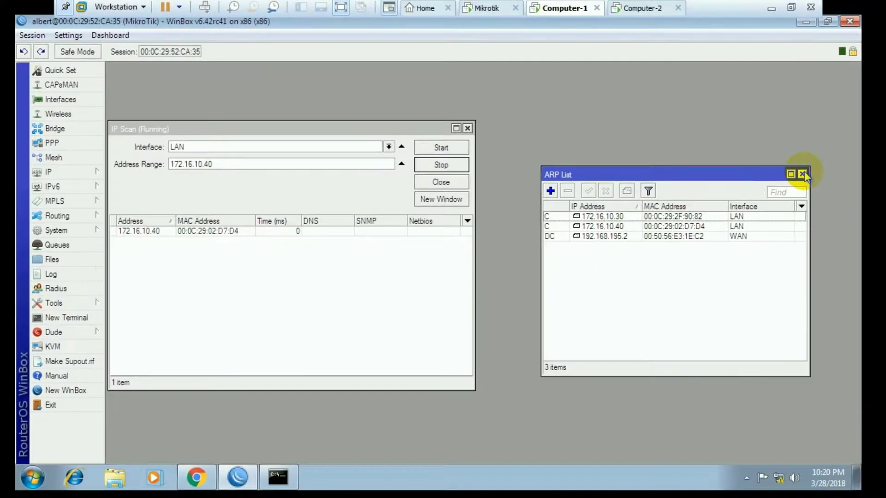
# - Close the ARP List, maximize the IP Scan window, then minimize WinBox and bring up Chrome on Computer-1
pyautogui.click(814, 190)
pyautogui.doubleClick(400, 131)
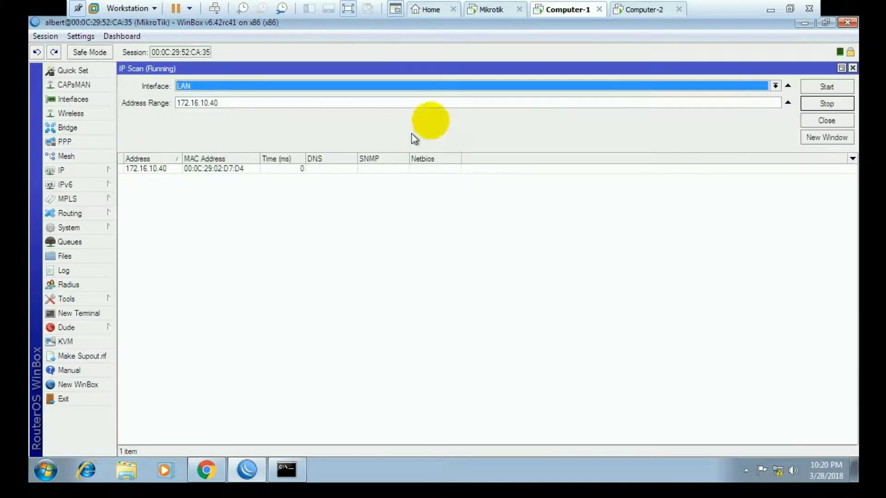
pyautogui.click(804, 23)
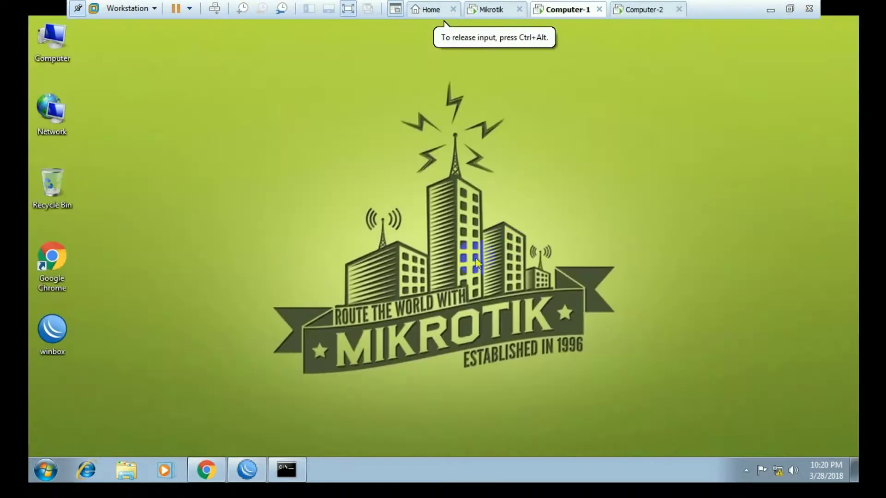
pyautogui.click(196, 471)
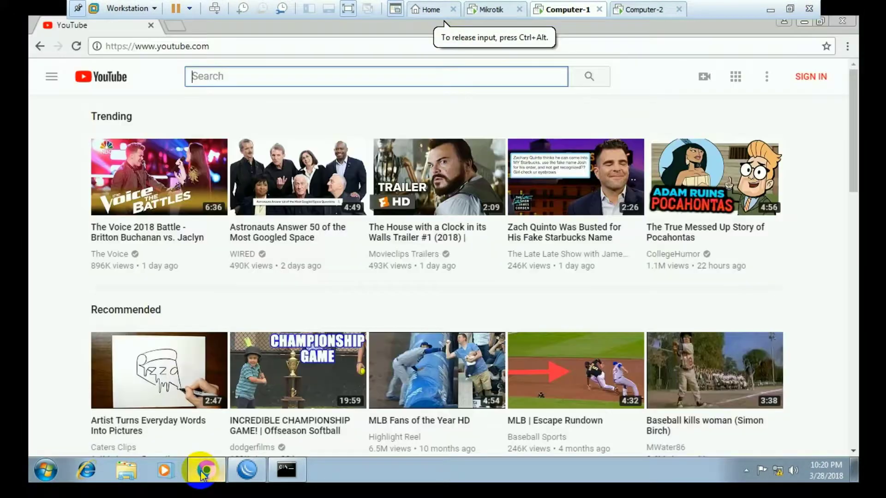
# - Switch to Computer-2, close the command prompt and reload youtube.com in Chrome to test its internet access
pyautogui.click(650, 16)
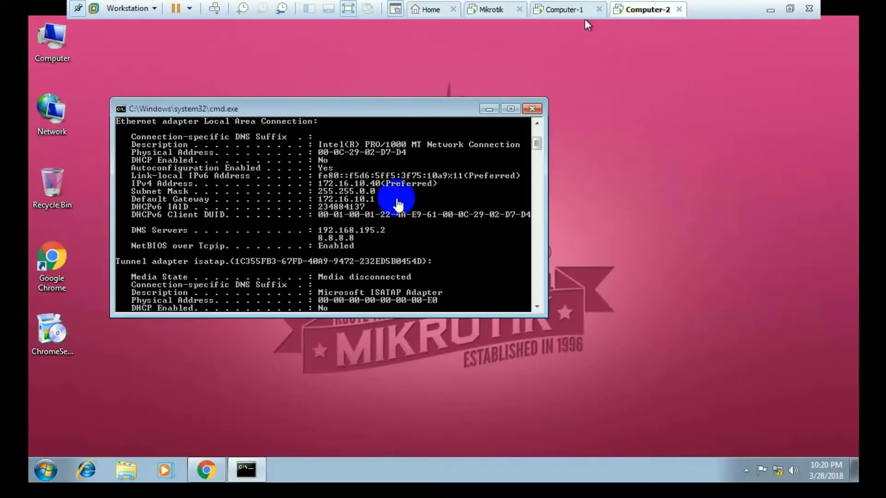
pyautogui.click(531, 109)
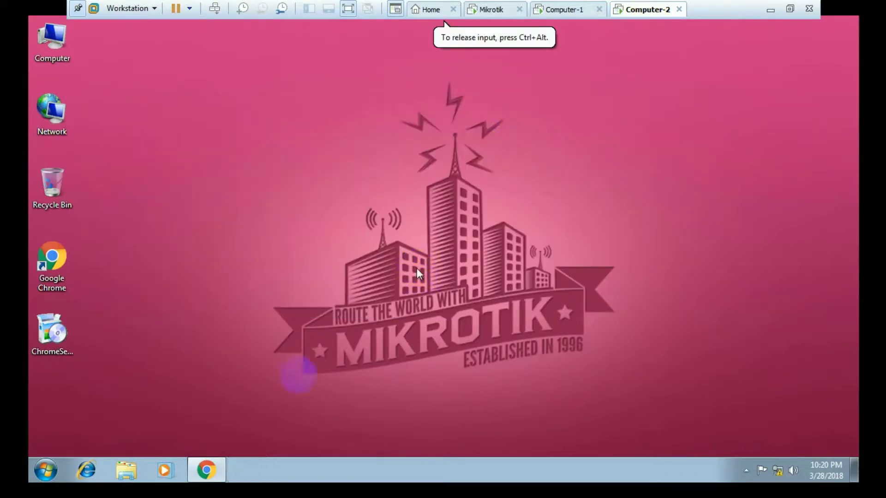
pyautogui.click(216, 470)
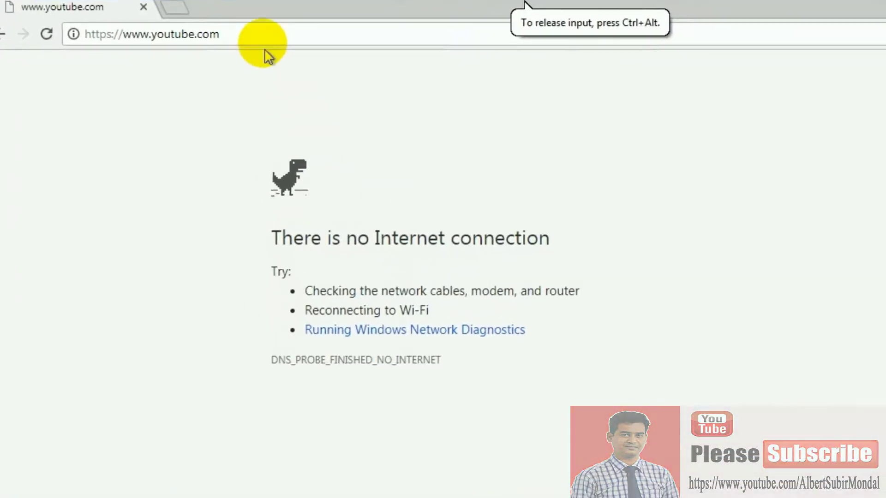
pyautogui.click(205, 34)
pyautogui.click(46, 33)
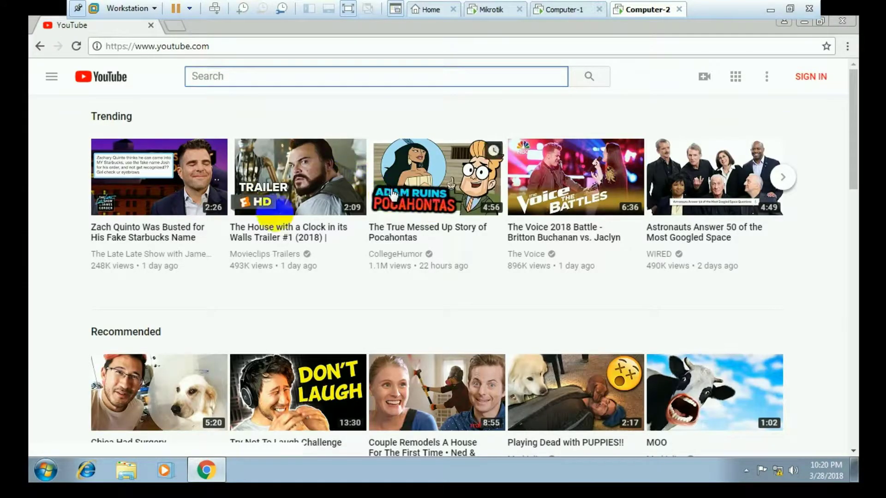
pyautogui.click(475, 231)
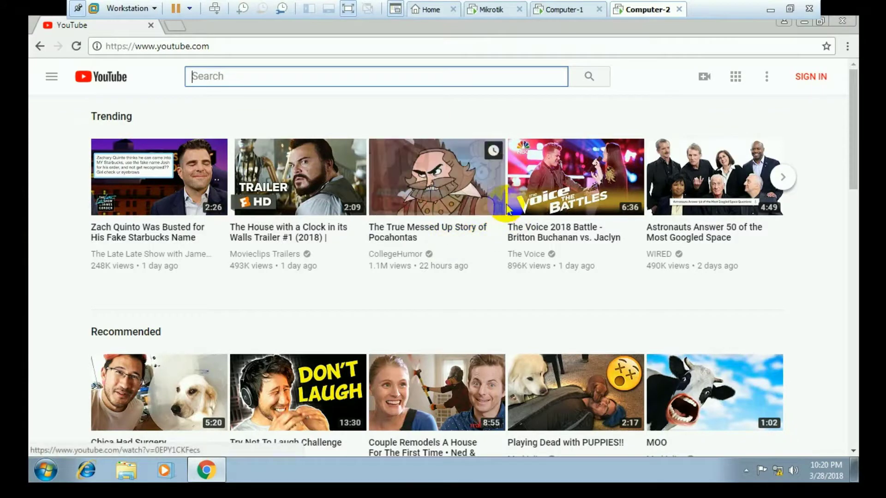